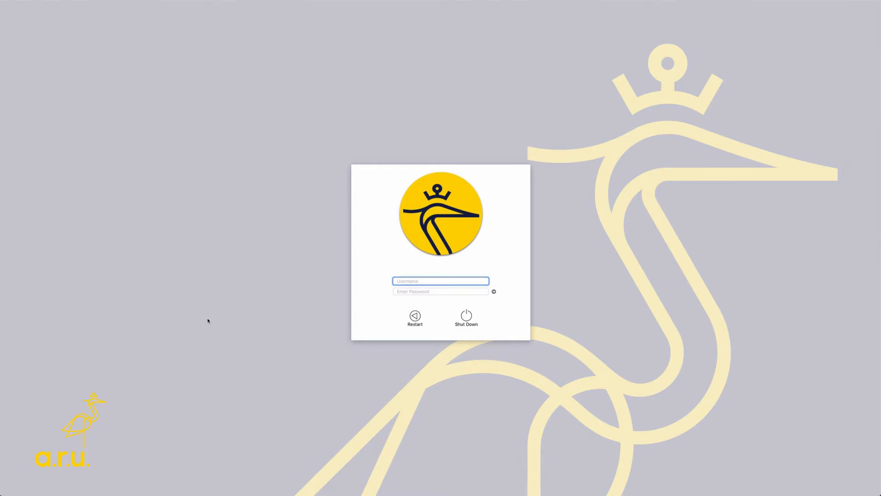
Log in to the Mac with the account username and password, and allow loginwindow to control Finder.
type("sh9103")
key("Tab")
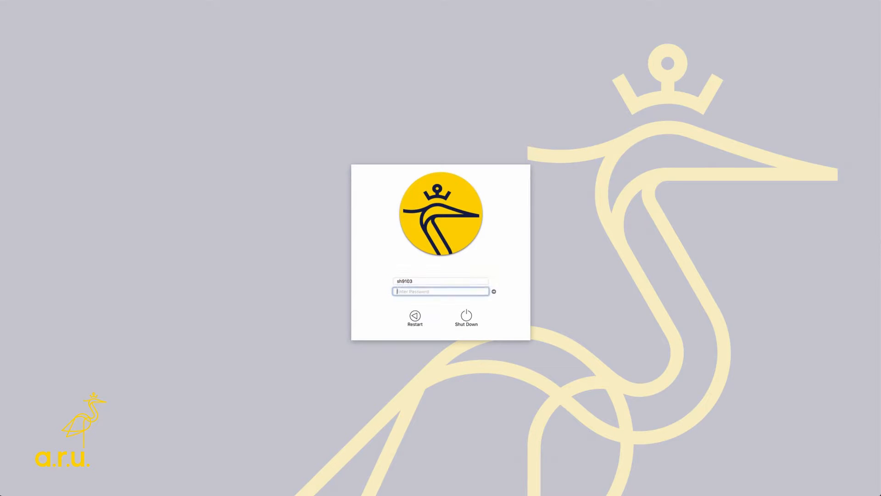
type("*********")
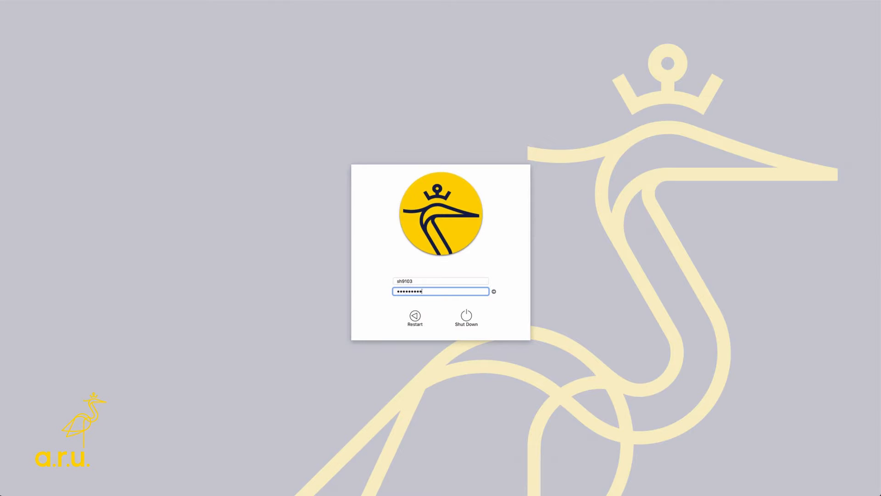
key("Return")
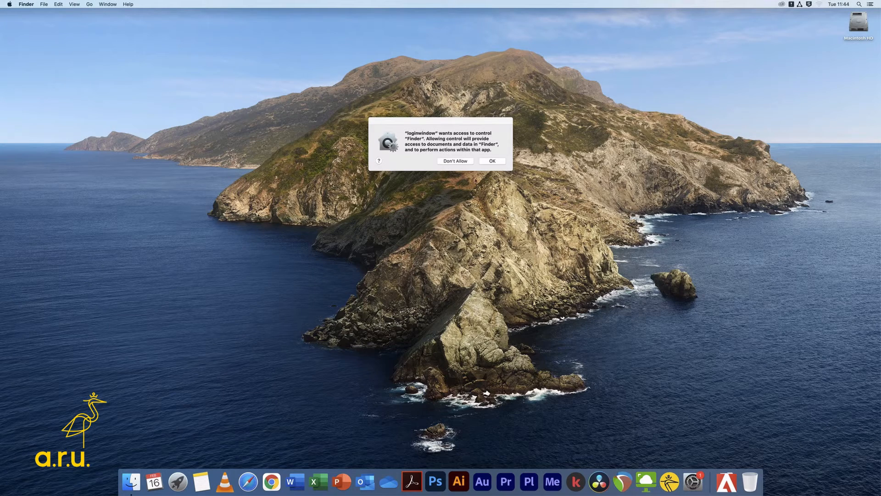
left_click(485, 161)
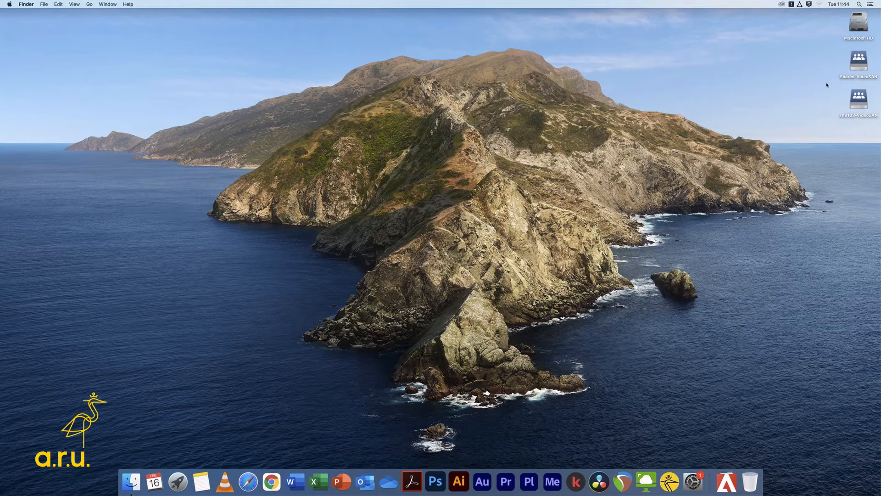
Check in the Security & Privacy preferences whether loginwindow is allowed to control Finder under Automation, and close System Preferences.
left_click(854, 78)
left_click(693, 482)
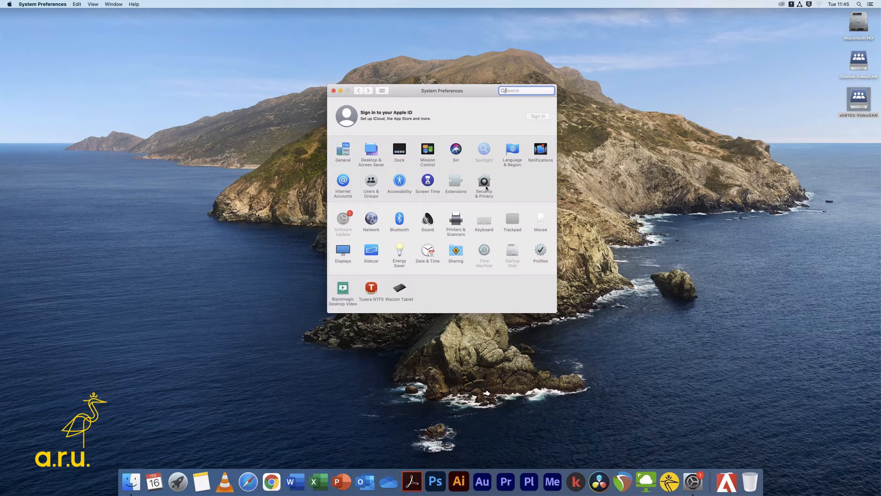
left_click(486, 184)
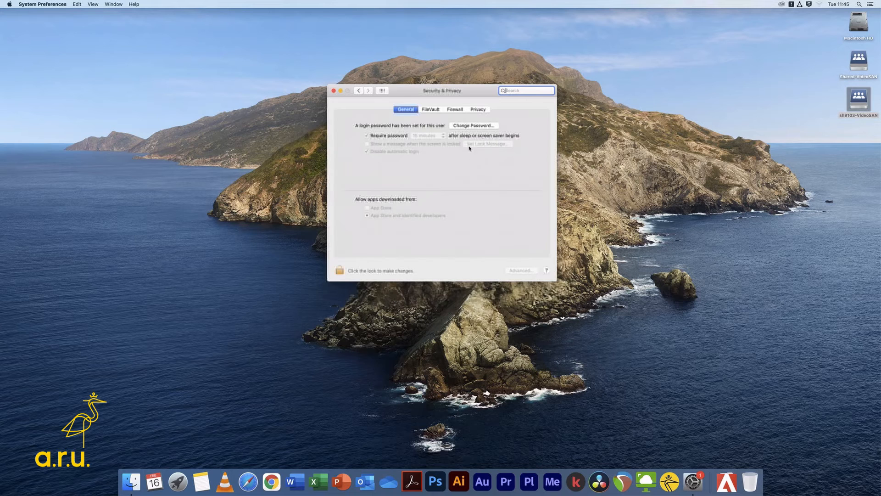
left_click(478, 109)
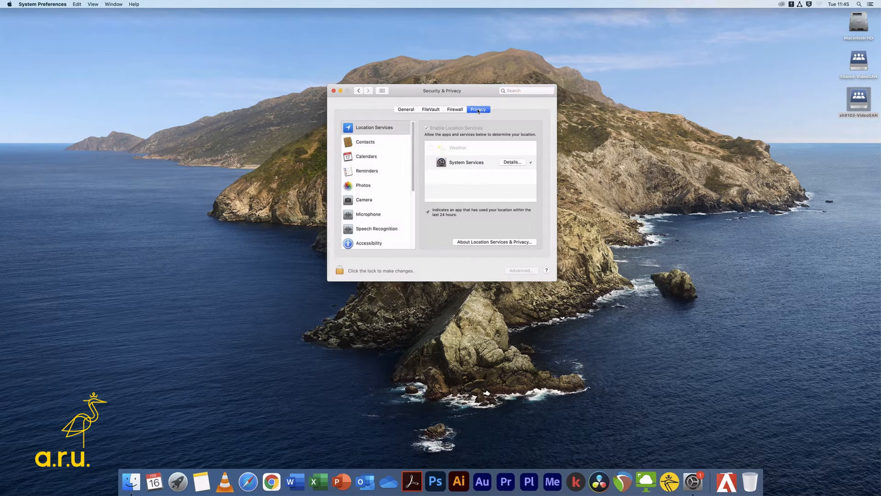
scroll(381, 215, "down", 4)
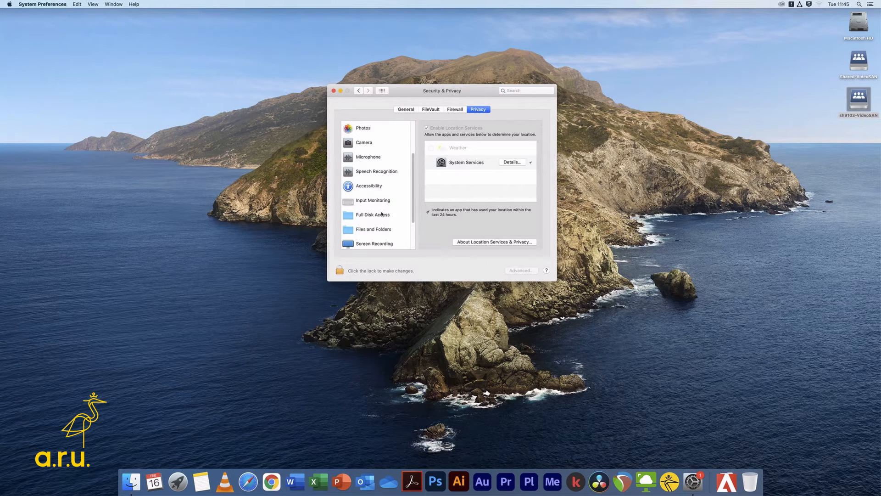
scroll(381, 214, "down", 1)
left_click(374, 245)
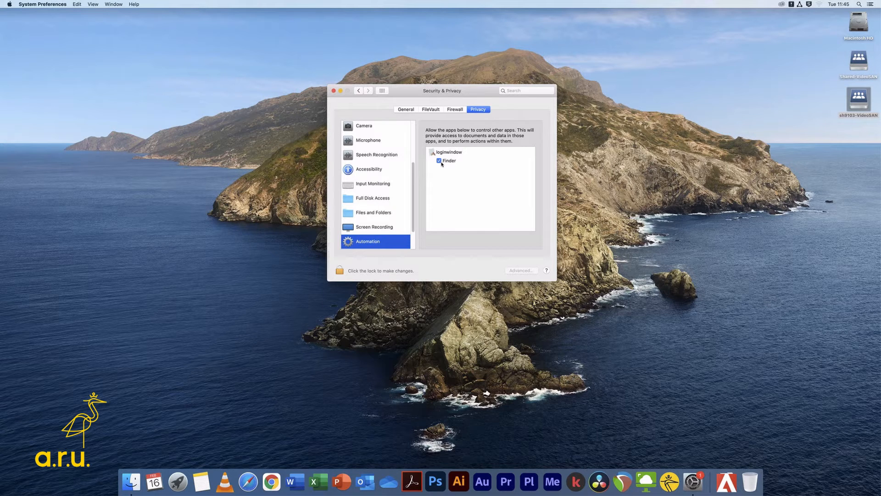
left_click(333, 90)
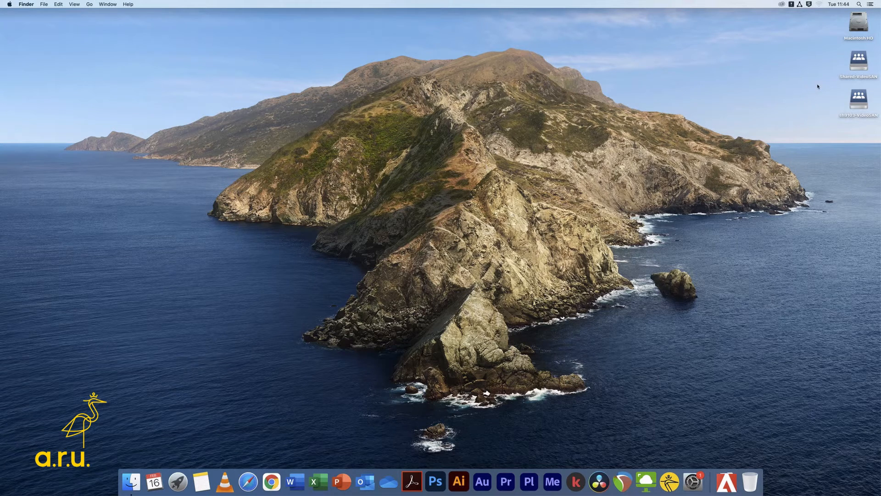
Open the personal VideoSAN drive from the desktop, display its folders in column view and move the window towards the centre.
left_click(854, 78)
left_click(847, 118)
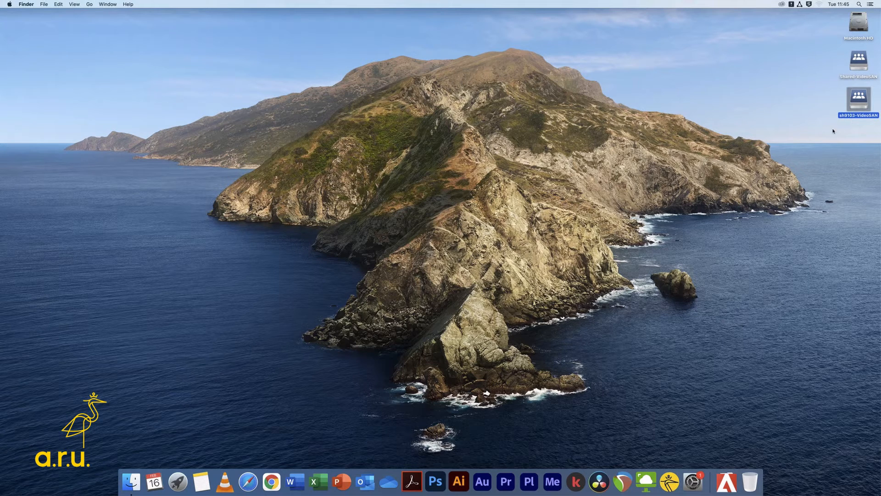
left_click(854, 100)
double_click(855, 103)
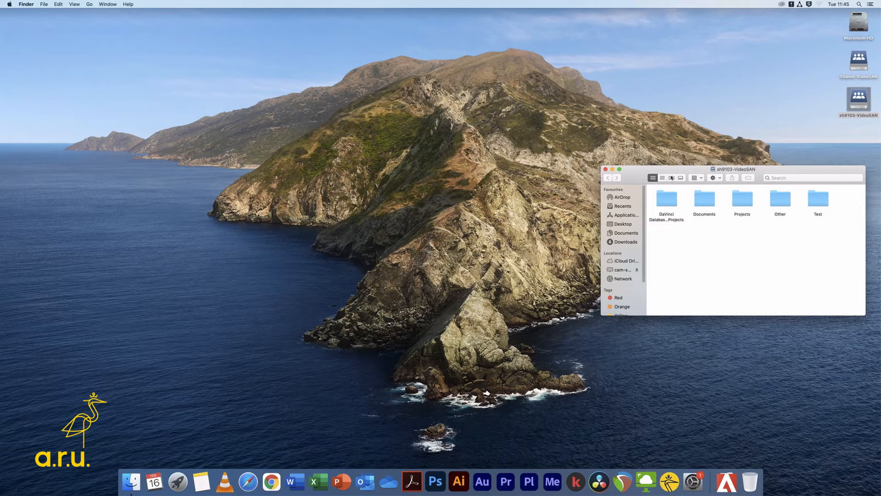
left_click(672, 177)
left_click_drag(697, 172, 428, 107)
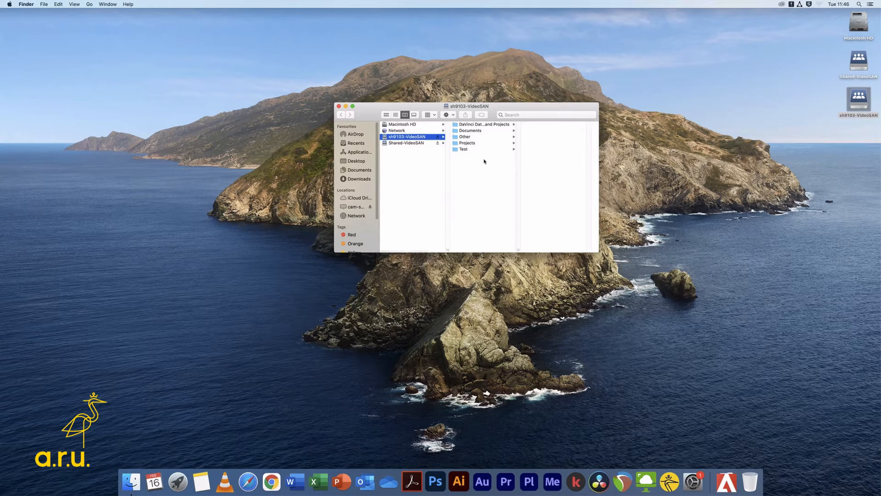
Add the personal VideoSAN drive to the Finder Favourites below Downloads and open it from there.
left_click(363, 171)
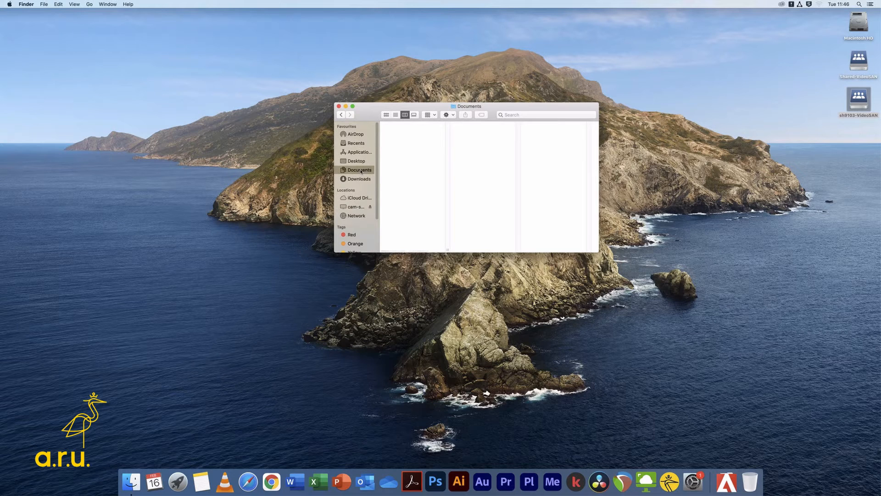
left_click(362, 163)
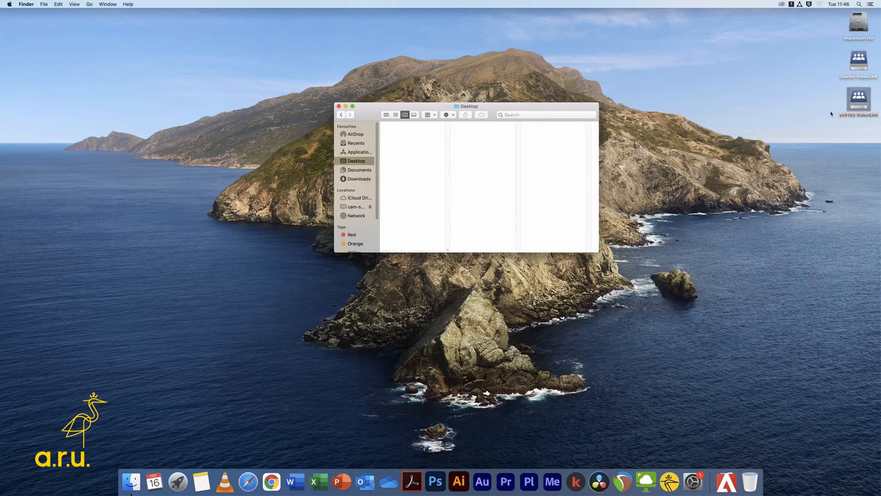
left_click_drag(859, 98, 350, 186)
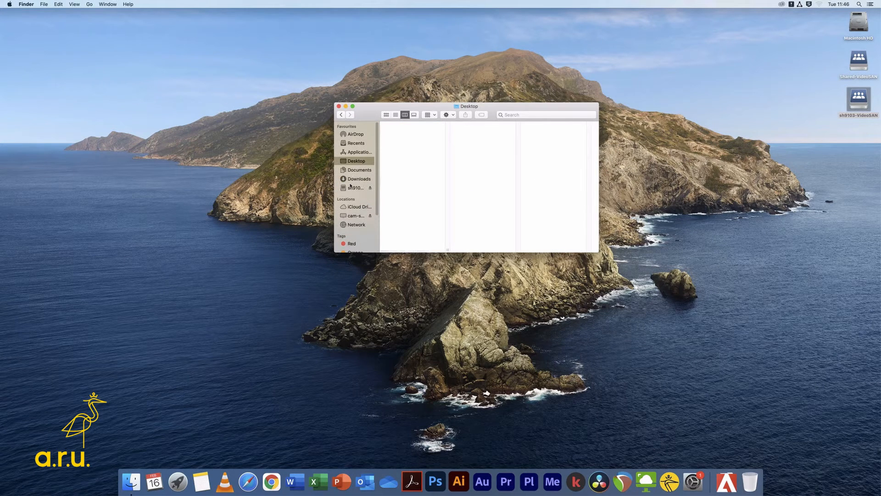
left_click(354, 188)
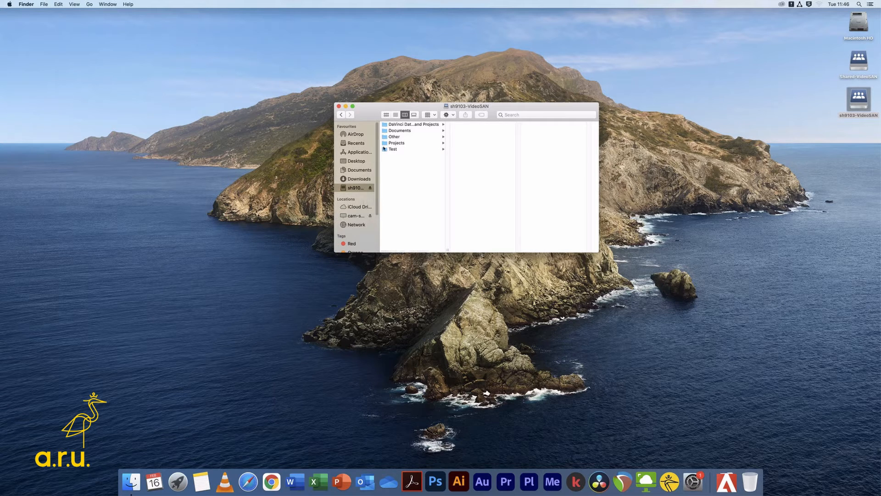
Browse the Year 1 and Year 2 folders in DaVinci Databases and Projects, and open Year 1's [Trimester Number] folder.
left_click(405, 125)
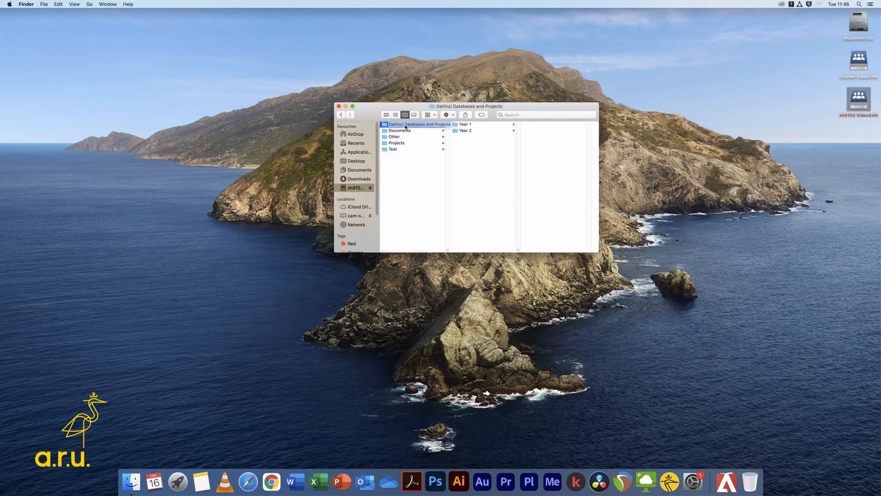
left_click(479, 125)
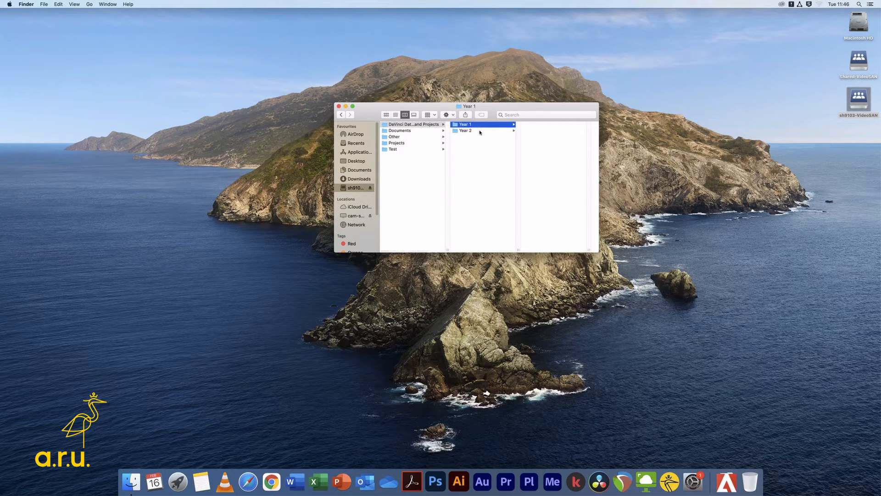
left_click(481, 131)
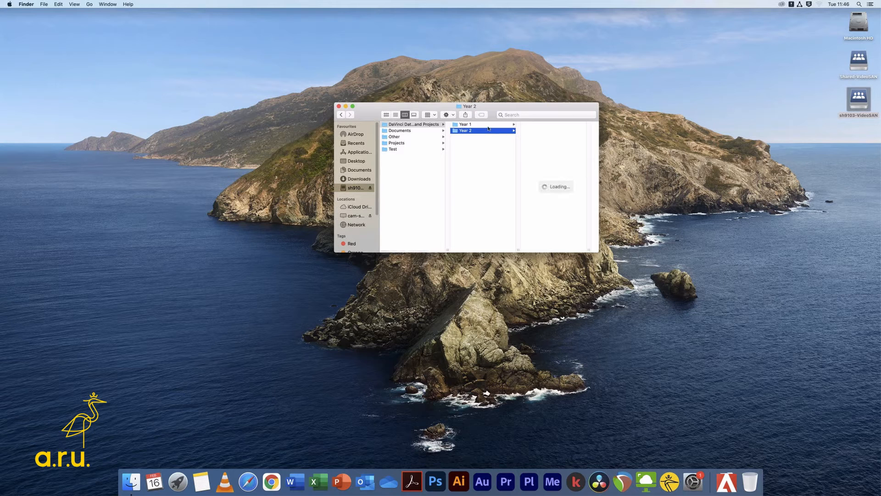
left_click(511, 125)
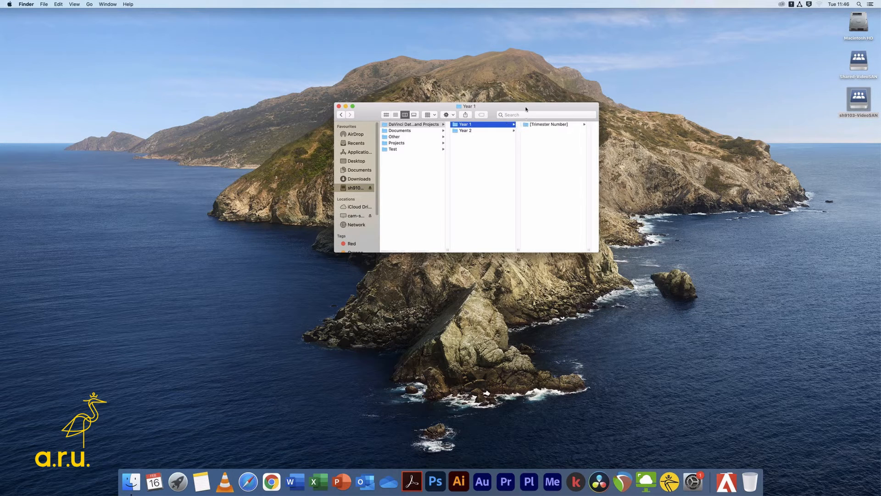
left_click_drag(510, 103, 496, 102)
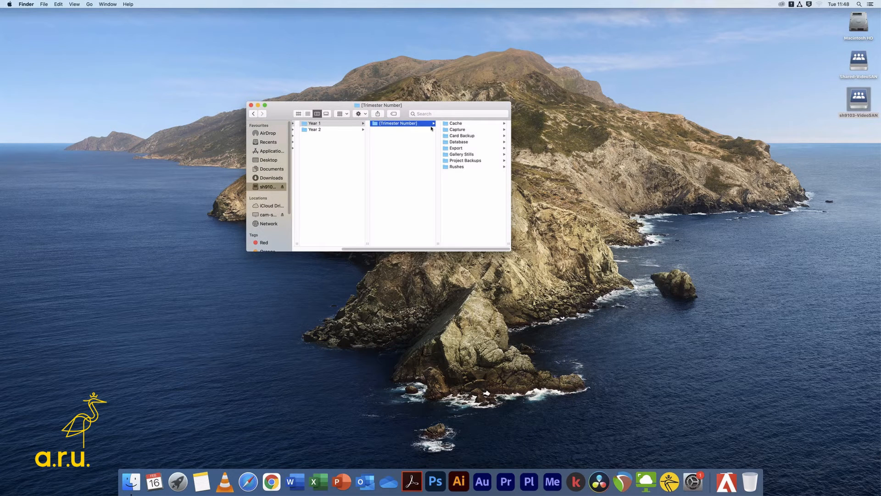
Examine each subfolder of [Trimester Number] in turn, from Cache, Capture and Card Backup through to Project Backups and Rushes.
left_click(467, 125)
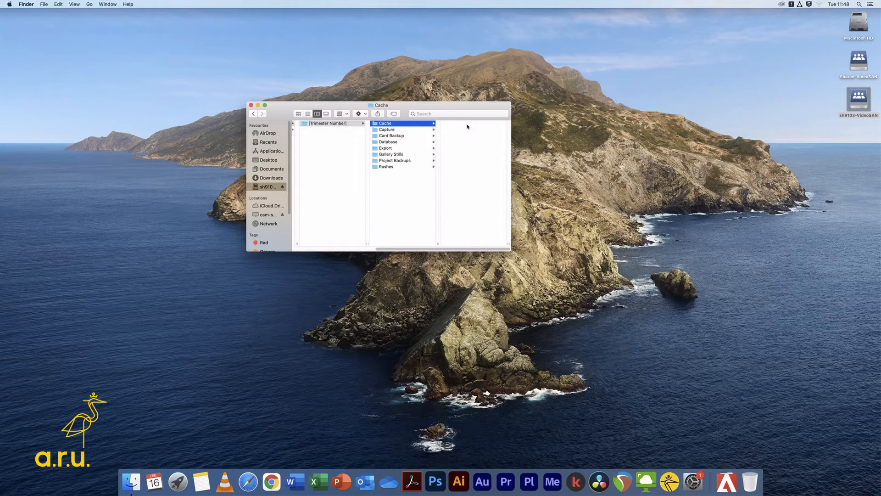
left_click(423, 131)
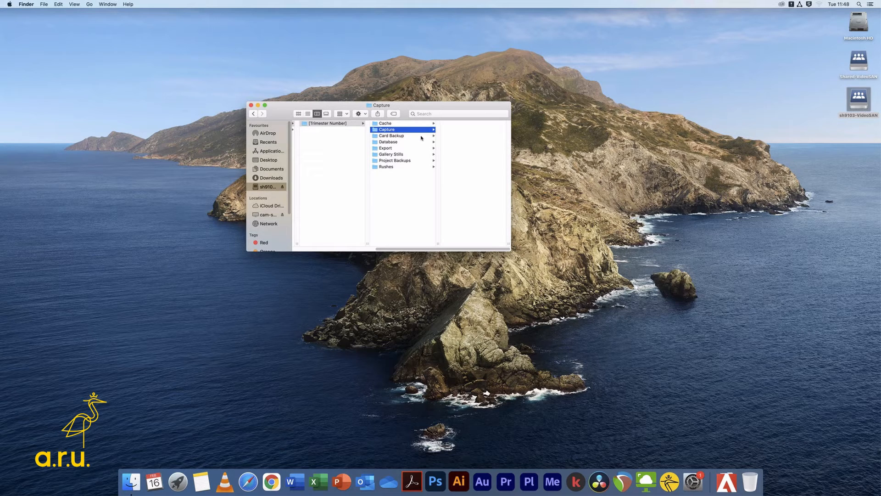
left_click(422, 137)
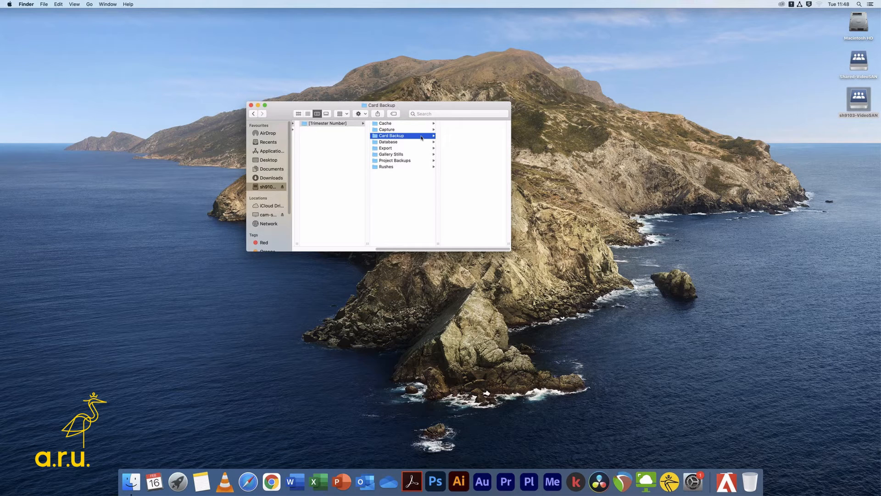
left_click(421, 143)
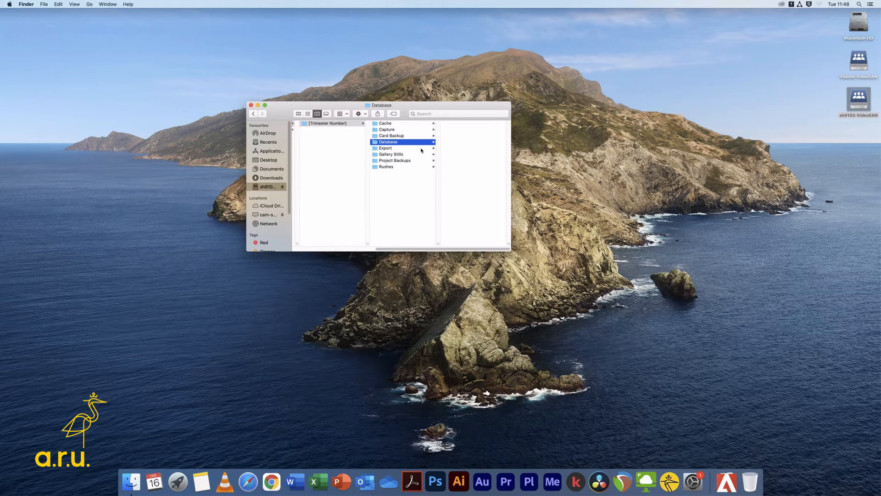
left_click(422, 149)
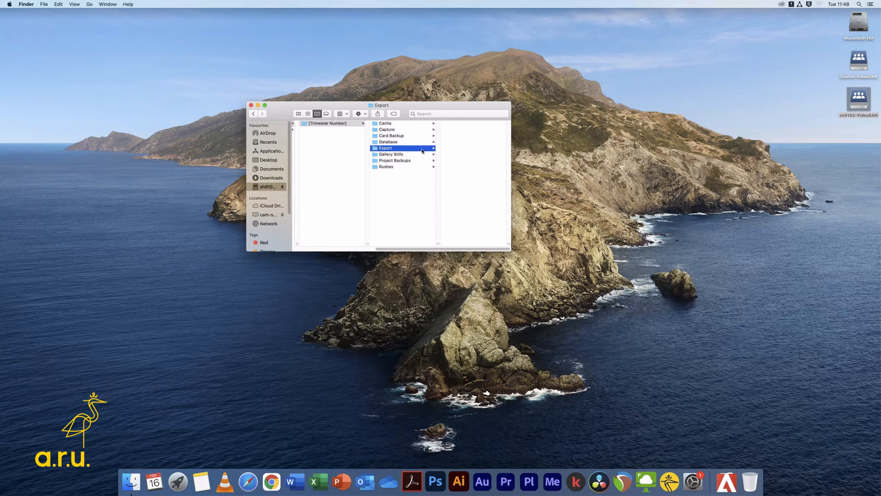
left_click(422, 155)
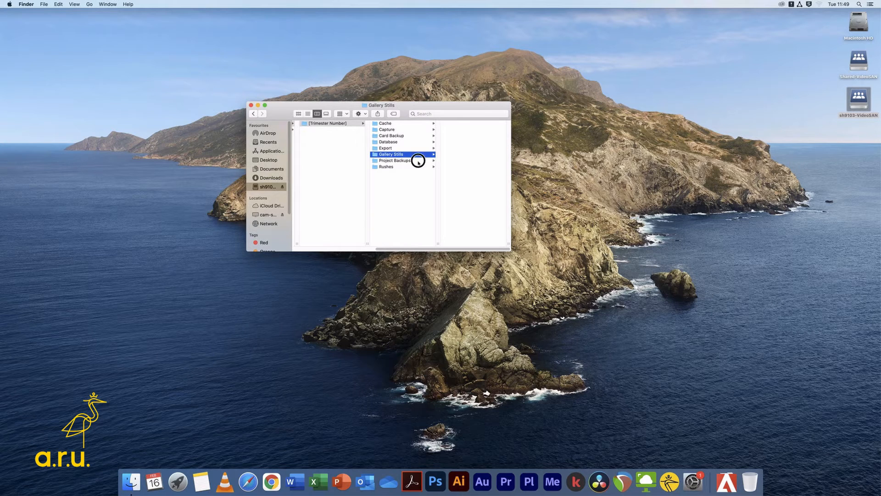
left_click(418, 162)
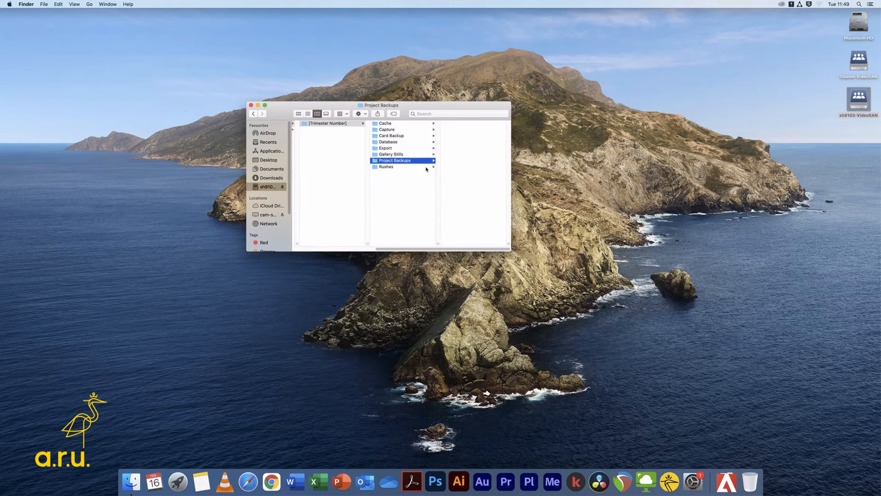
left_click(427, 168)
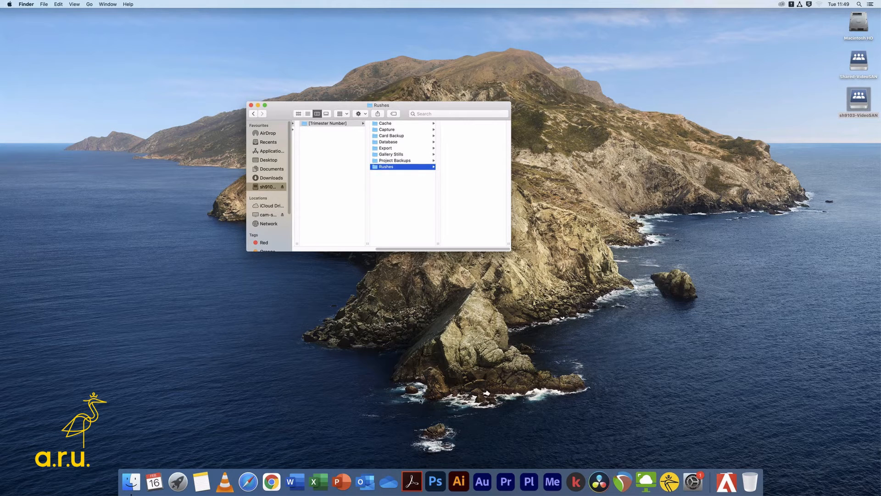
Launch DaVinci Resolve and show the list of databases in the Project Manager.
left_click(598, 478)
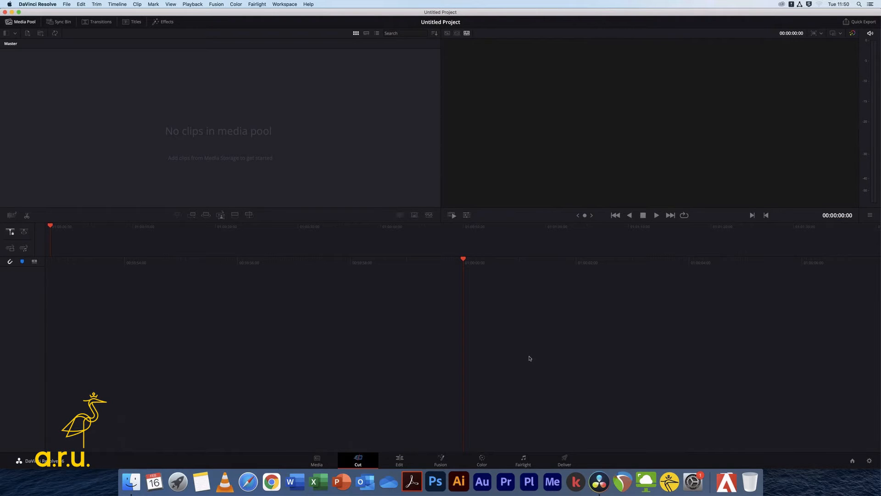
left_click(853, 460)
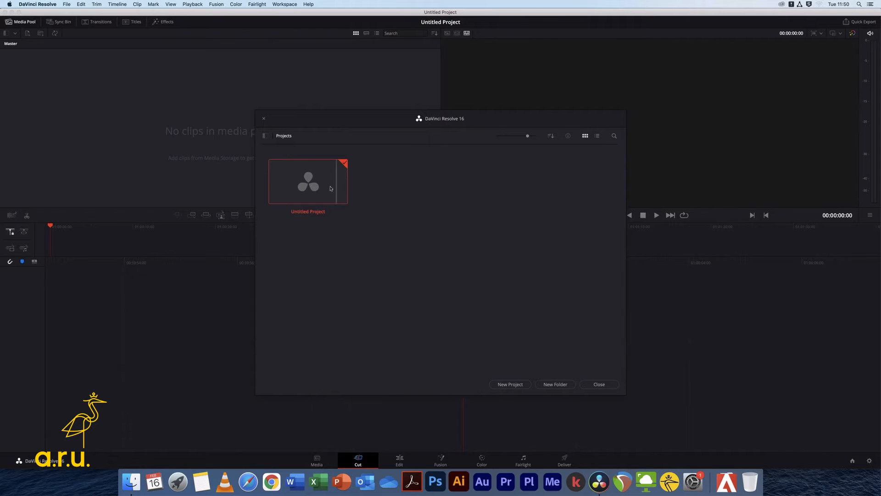
left_click(265, 136)
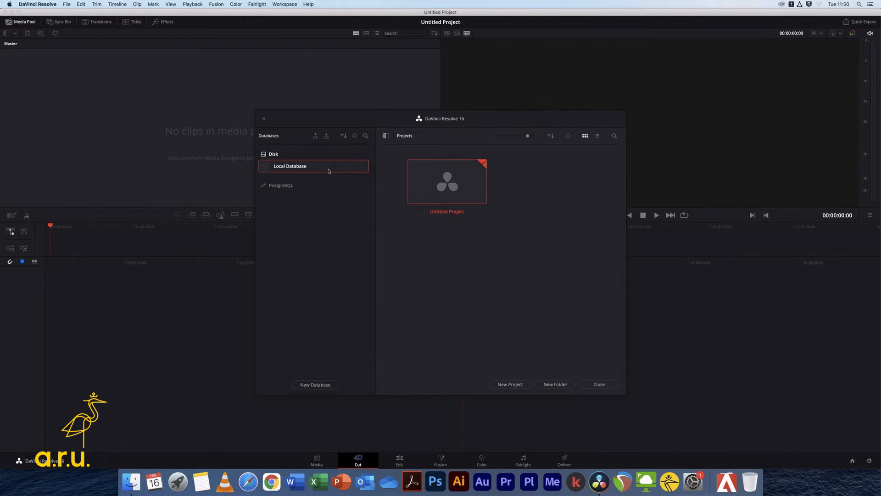
Start creating a new disk database named year1_trimester1 and open the selection of its location.
left_click(329, 384)
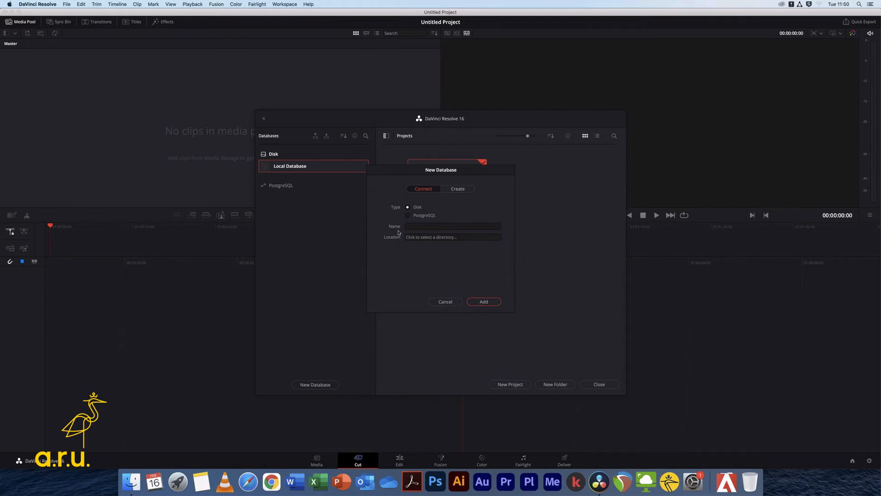
left_click(466, 190)
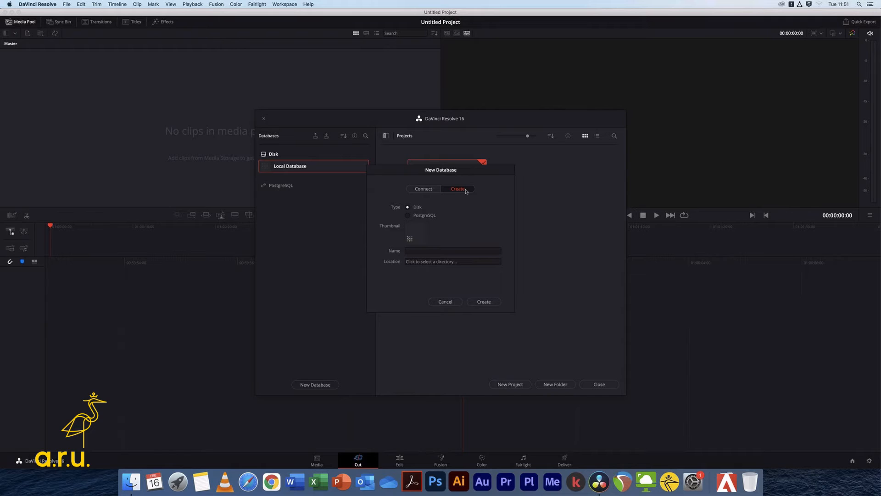
left_click(456, 250)
type("year1_trimester1")
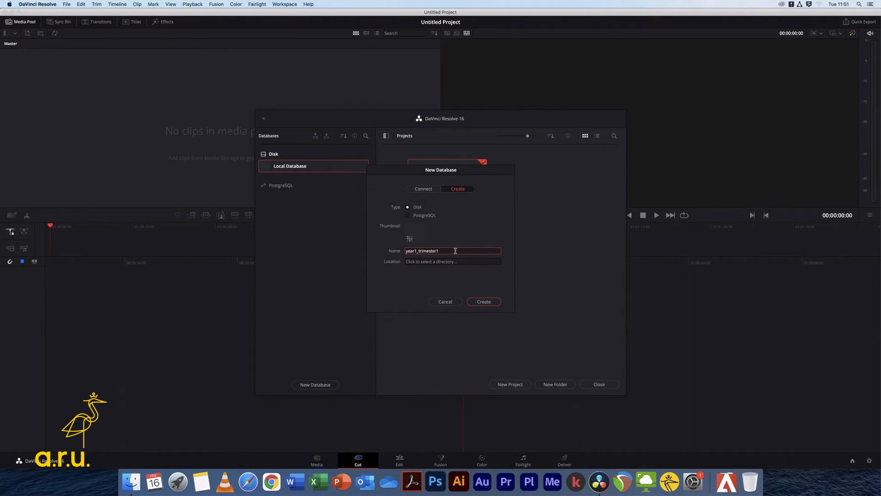
left_click(433, 262)
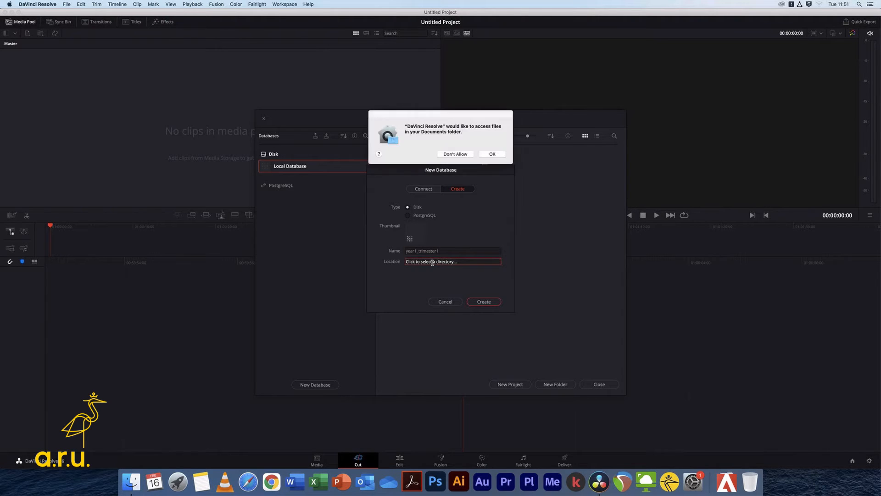
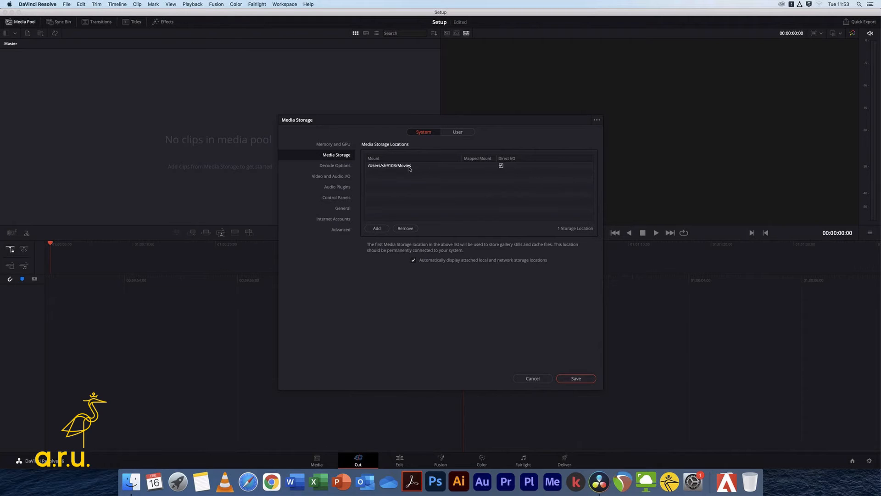
Replace the Movies media storage location with Year 1's [Trimester Number] folder in DaVinci Databases and Projects on the personal VideoSAN.
left_click(389, 167)
left_click(404, 230)
left_click(374, 229)
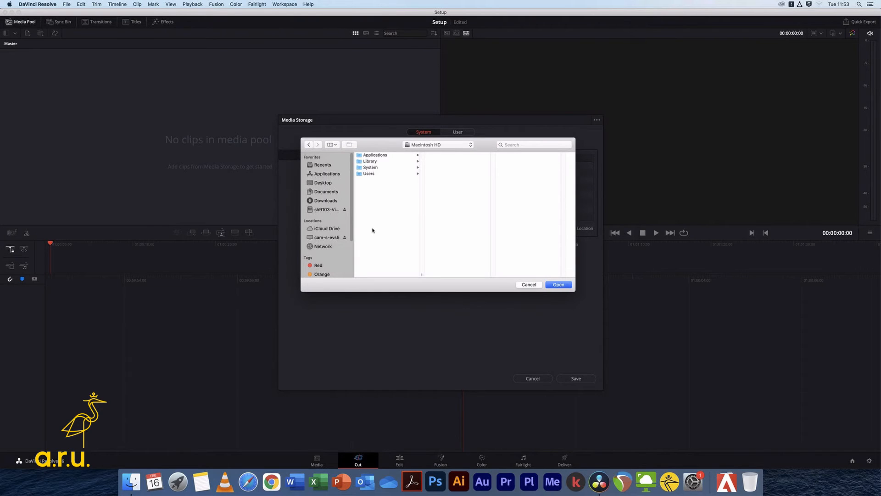
left_click(331, 210)
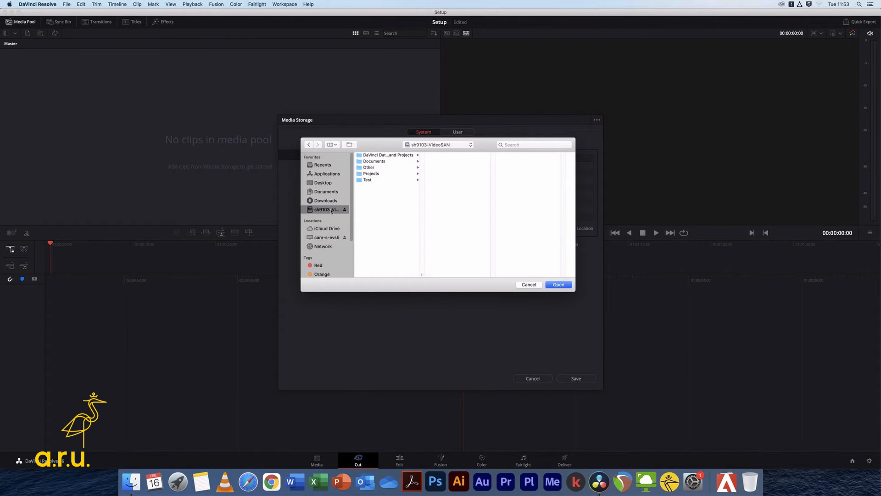
left_click(404, 155)
left_click(440, 155)
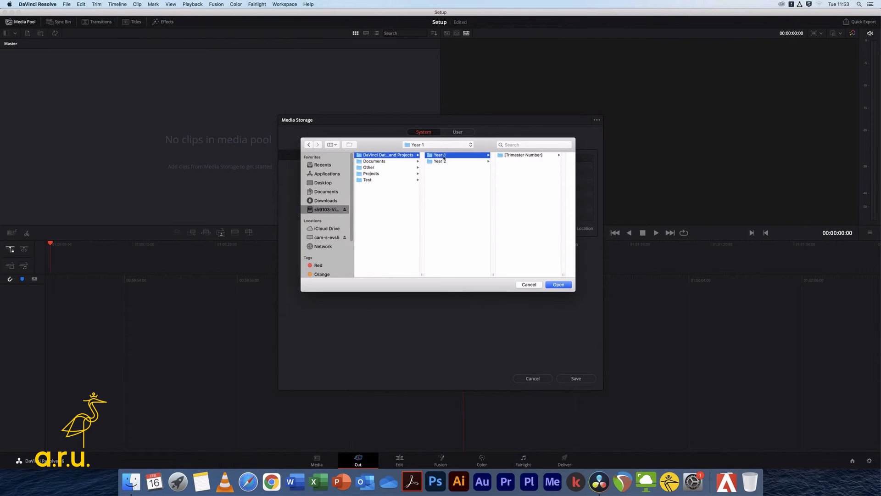
left_click(511, 155)
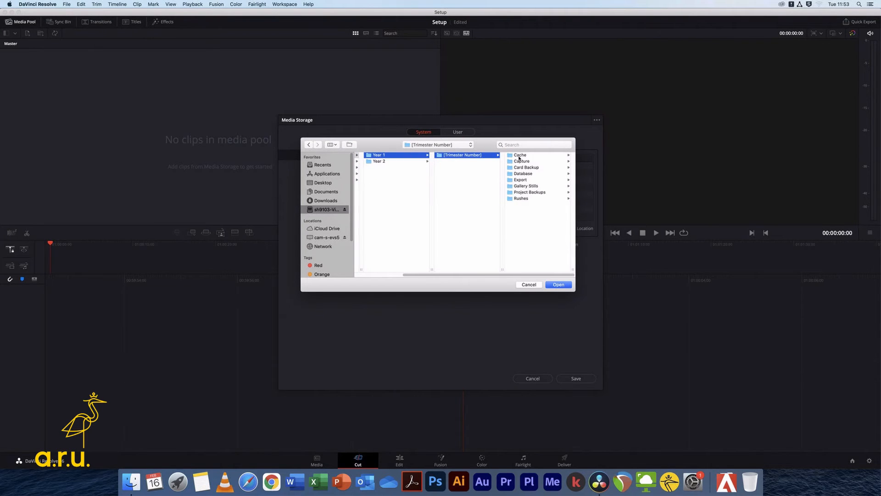
left_click(561, 285)
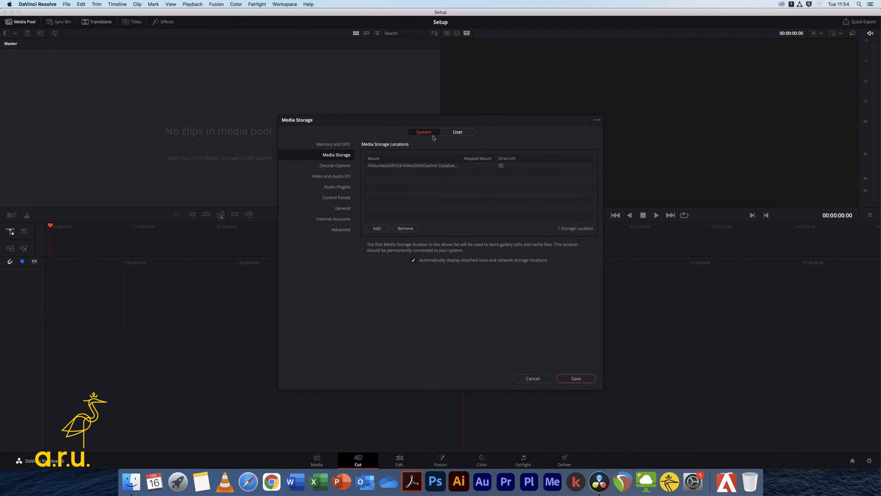
In the user preferences for project saving, keep Live Save and Project Backups enabled and set the backup location to [Trimester Number]'s Project Backups folder.
left_click(458, 131)
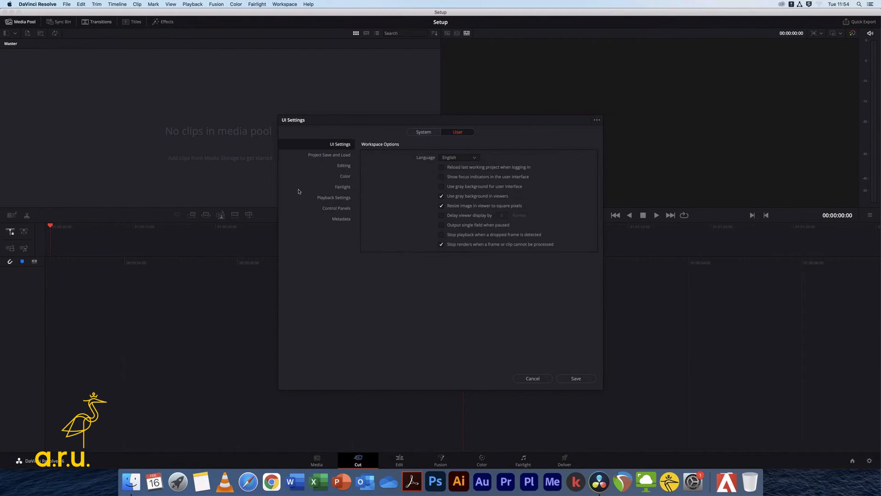
left_click(345, 156)
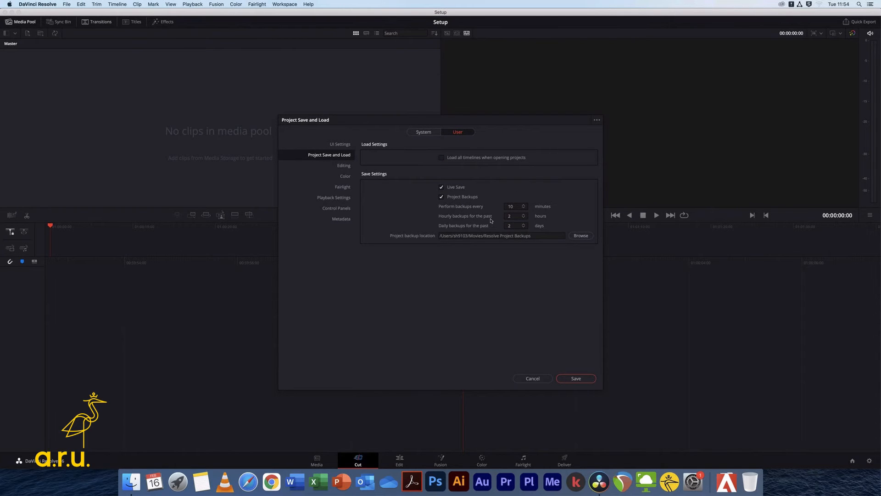
left_click(442, 188)
left_click(442, 197)
left_click(443, 197)
left_click(585, 237)
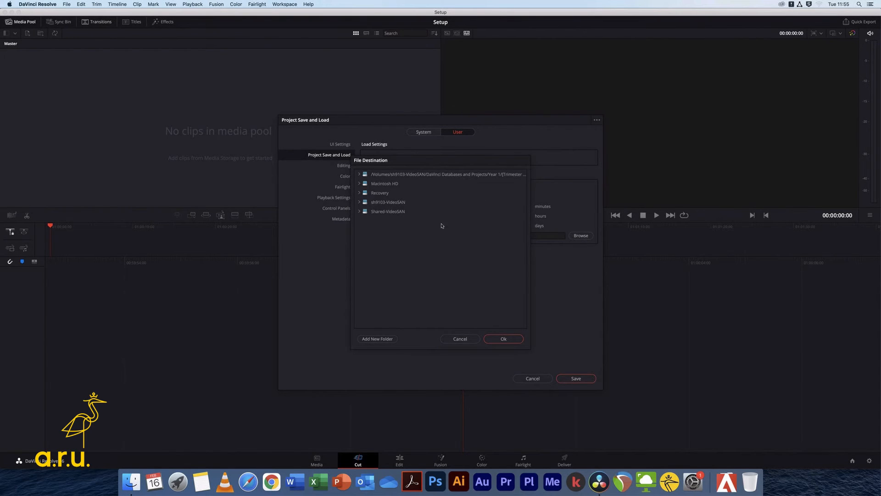
left_click(360, 175)
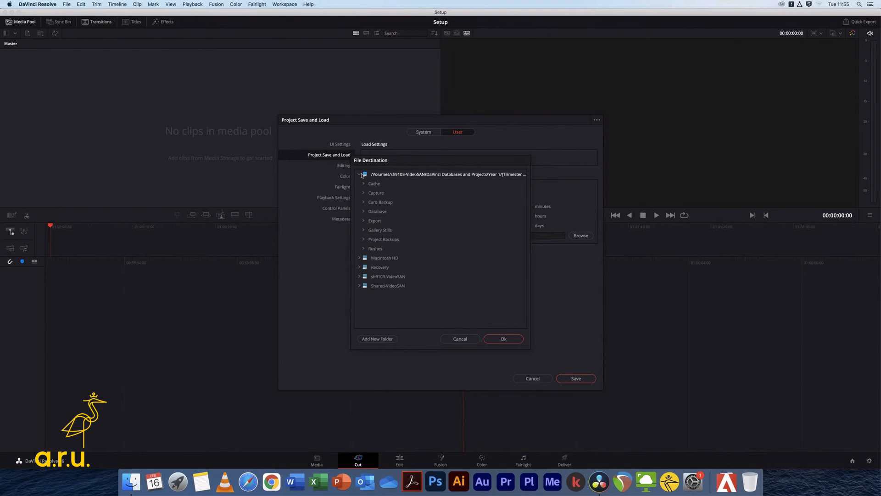
left_click(381, 239)
left_click(503, 339)
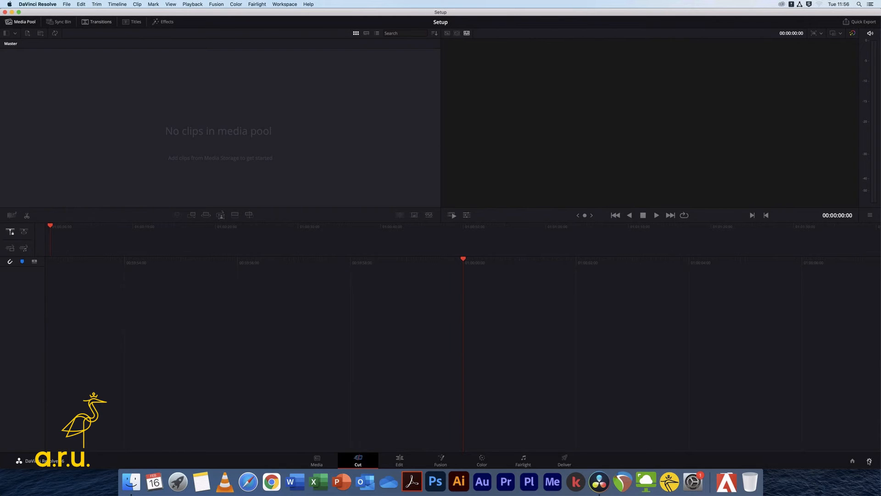
Set the project's timeline and playback frame rates to 25 fps and its video monitoring format to HD 1080p 25.
left_click(869, 461)
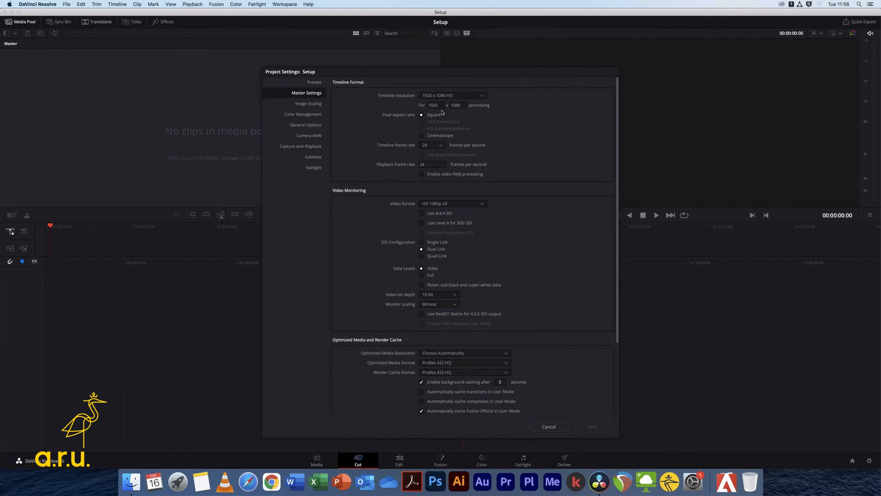
left_click(439, 145)
left_click(428, 185)
left_click(436, 165)
type("25")
left_click(486, 203)
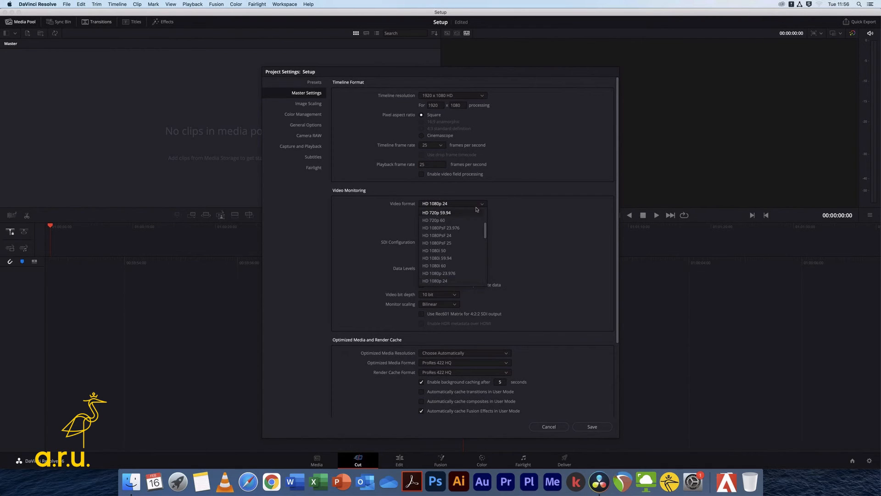
scroll(447, 257, "down", 3)
left_click(444, 243)
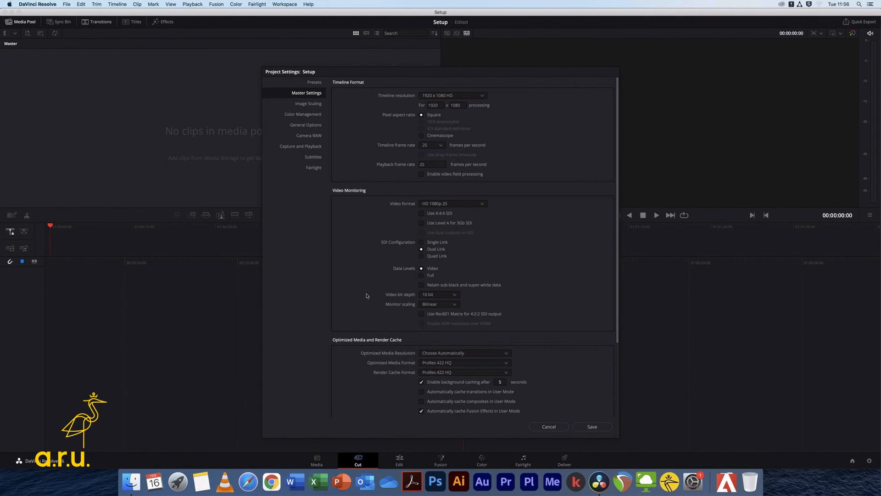
Set the project's cache files location to the Cache folder inside [Trimester Number].
scroll(367, 293, "down", 5)
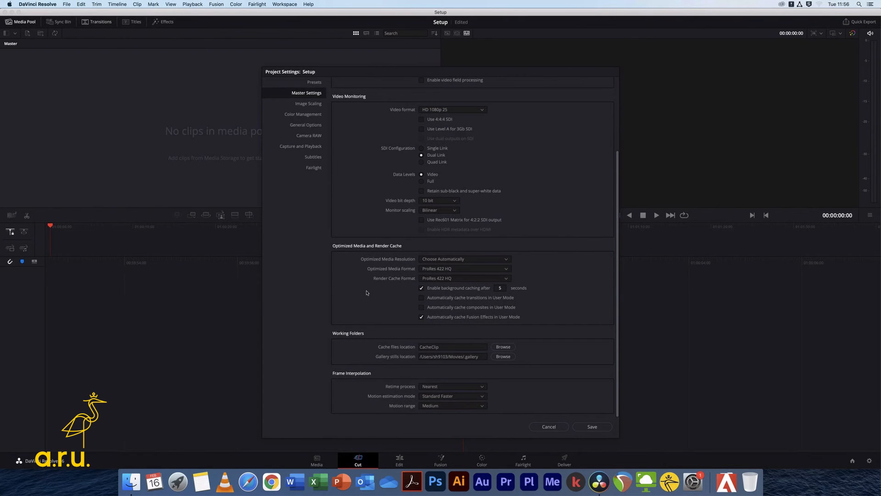
left_click(509, 347)
left_click(391, 175)
left_click(359, 174)
left_click(372, 184)
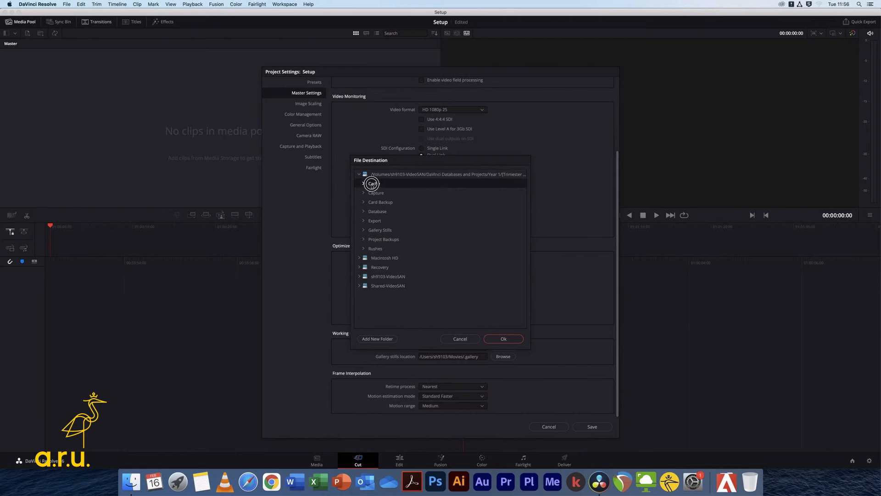
left_click(508, 339)
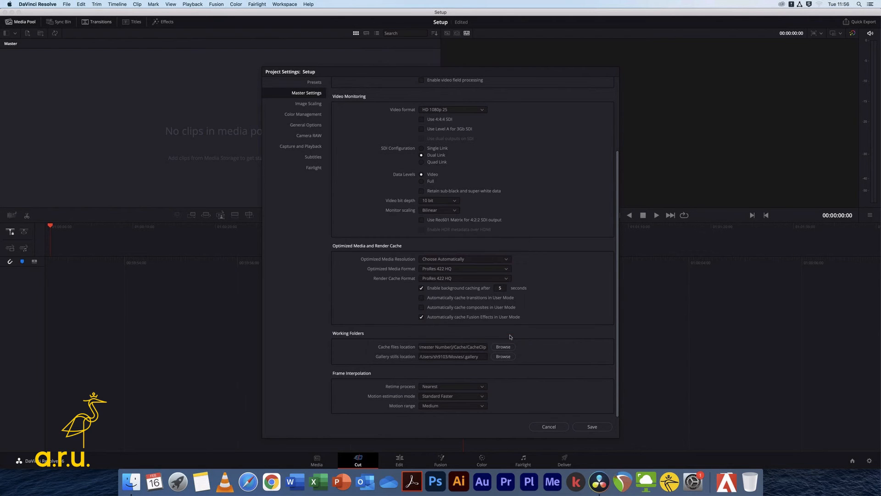
Set the project's gallery stills location to the Gallery Stills folder inside [Trimester Number].
left_click(494, 358)
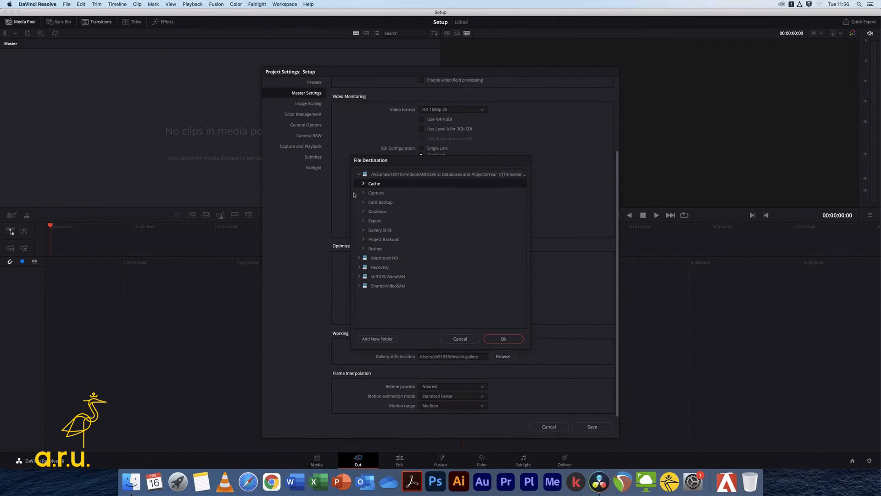
left_click(387, 231)
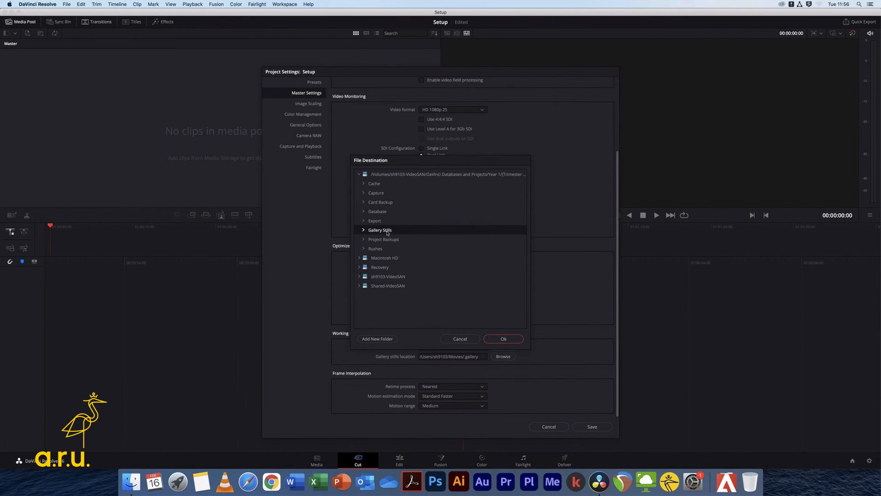
left_click(514, 343)
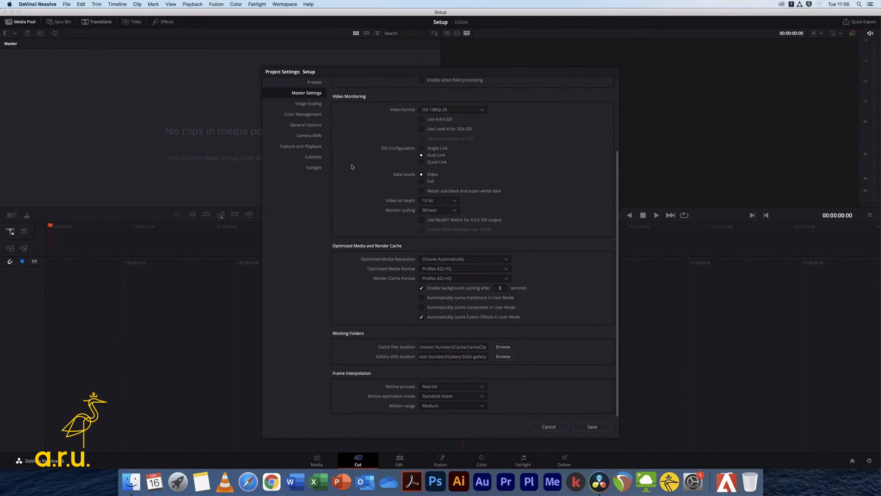
Change the deck's video capture and playback format in the project's Capture and Playback settings.
left_click(311, 149)
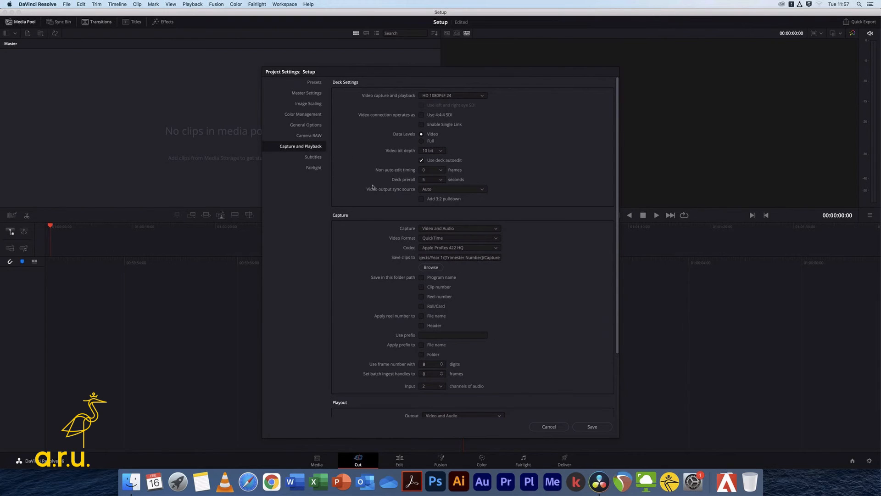
left_click(460, 96)
scroll(454, 161, "down", 3)
left_click(453, 165)
Save captured clips to [Trimester Number]'s Capture folder, and save the project settings with the gallery path updated.
scroll(515, 165, "down", 3)
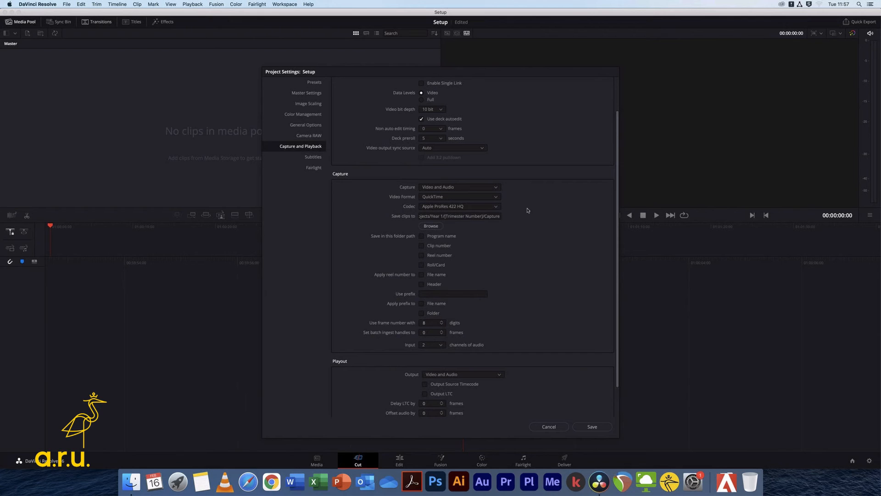
left_click(434, 226)
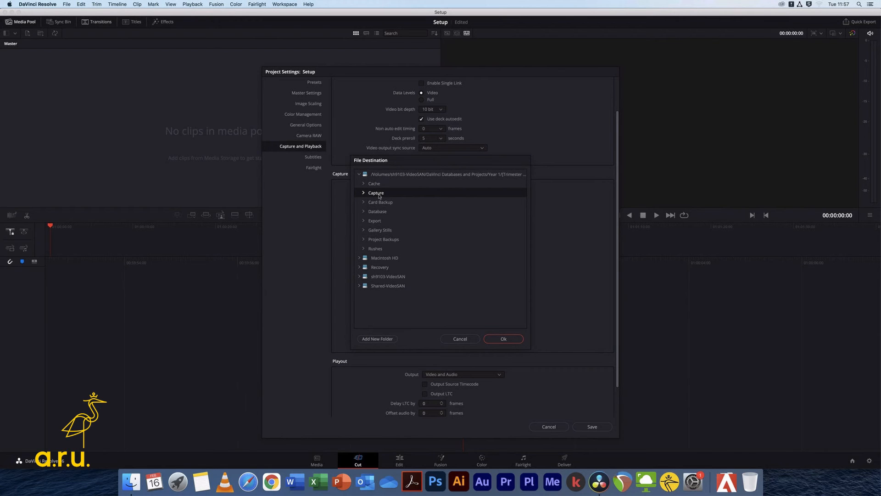
left_click(504, 339)
scroll(521, 230, "down", 2)
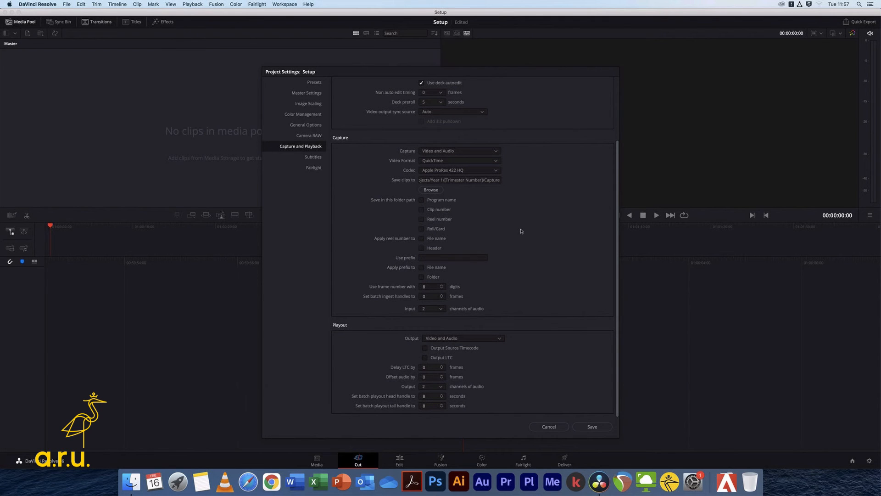
left_click(588, 426)
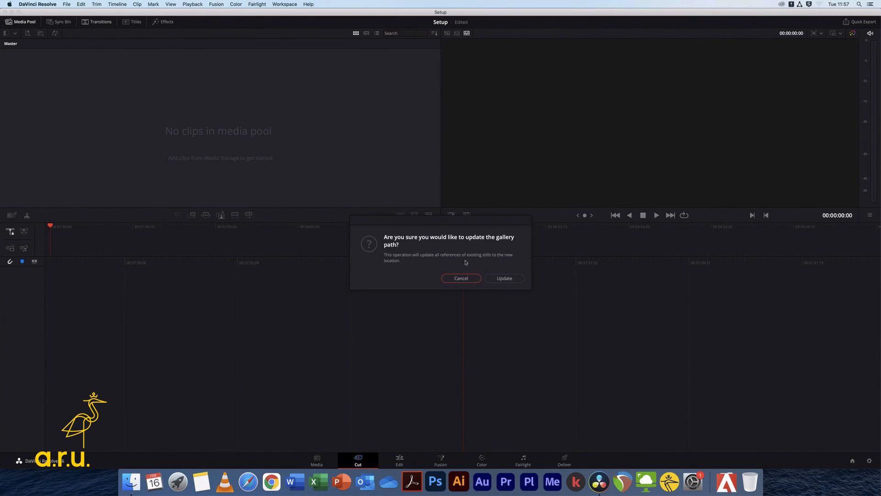
left_click(504, 278)
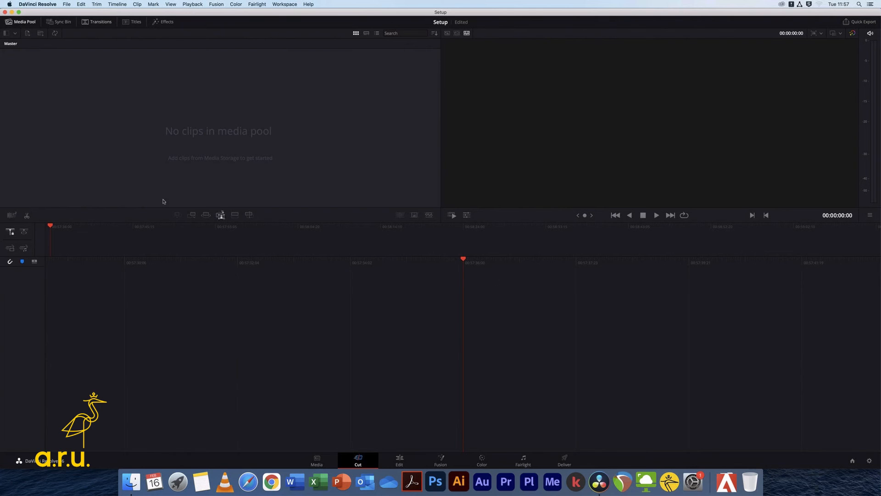
Close DaVinci Resolve and show the contents of [Trimester Number]'s Database folder in Finder.
left_click(4, 13)
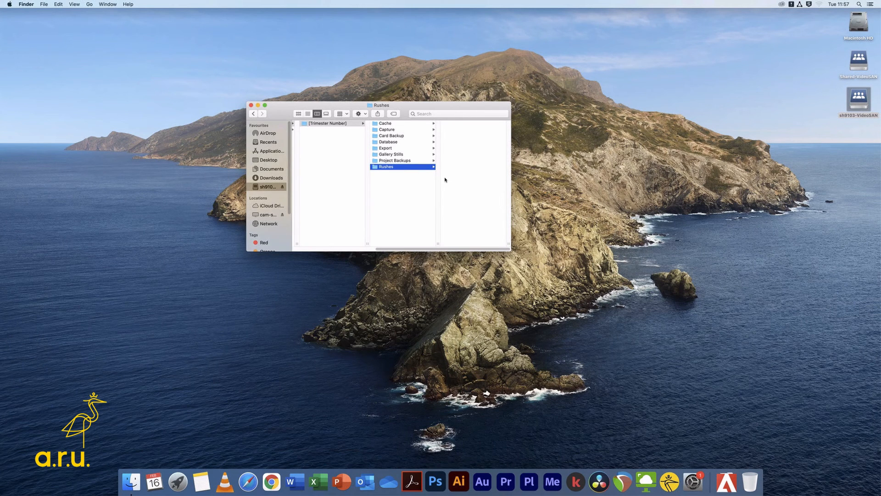
left_click(408, 143)
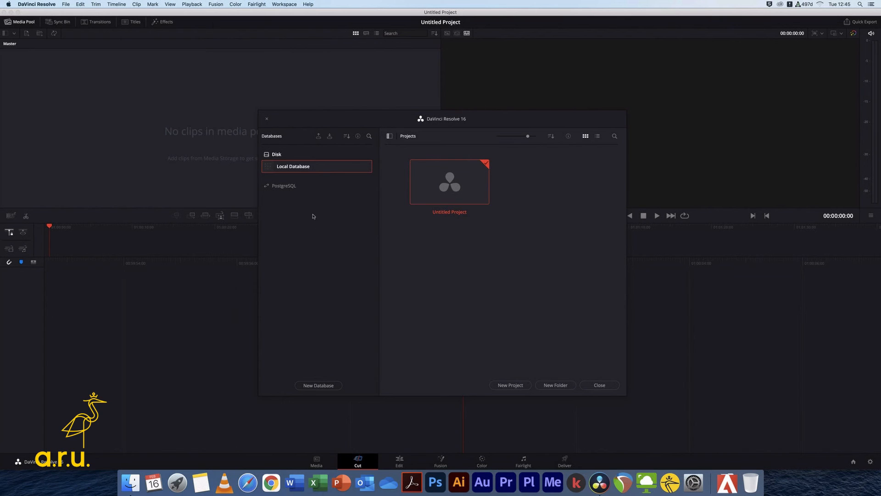
Start connecting to an existing disk database, naming it year1_trimester1.
left_click(332, 387)
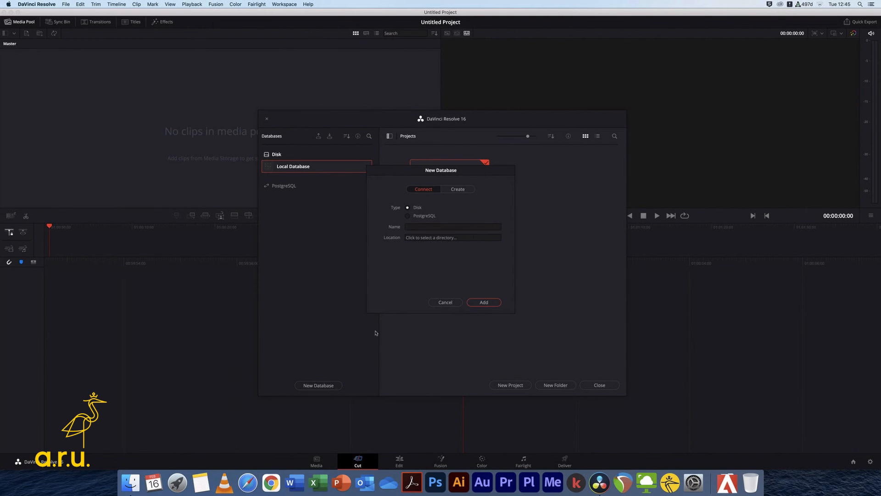
left_click(427, 227)
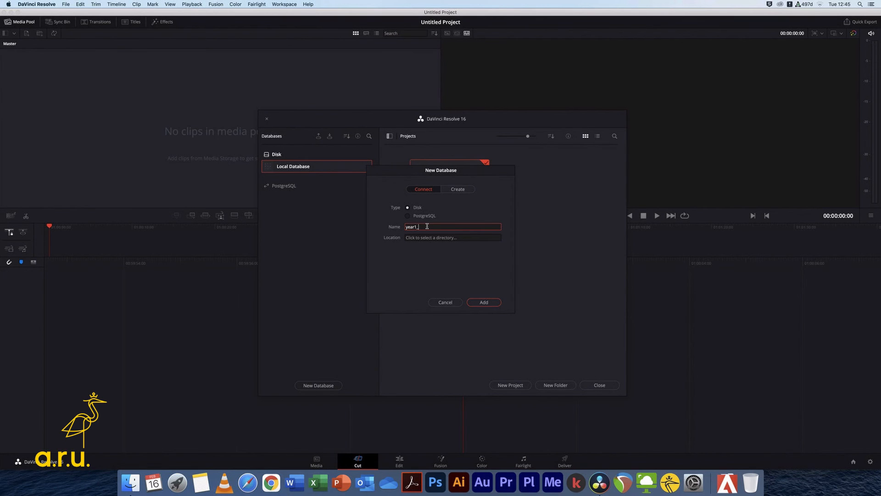
type("year1_trimester1")
Point the database to Year 1 > [Trimester Number] > Database in the personal VideoSAN's DaVinci Databases and Projects folder, and add it.
left_click(445, 238)
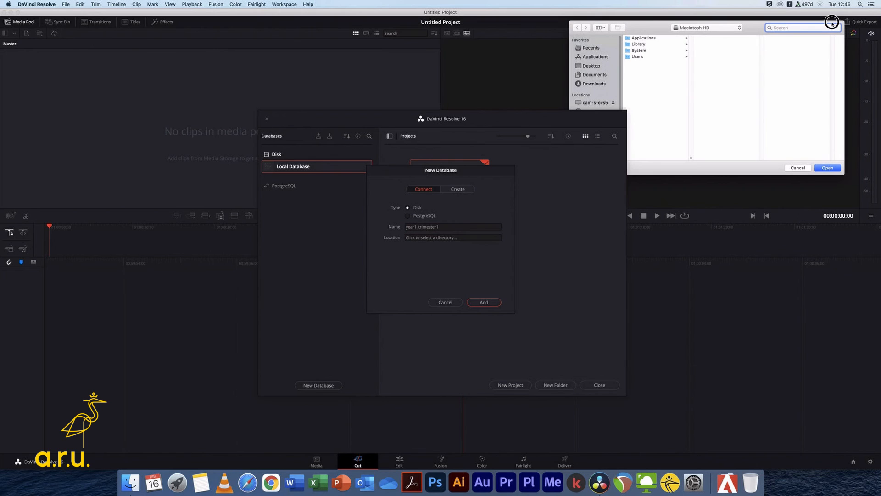
left_click(740, 25)
left_click(718, 35)
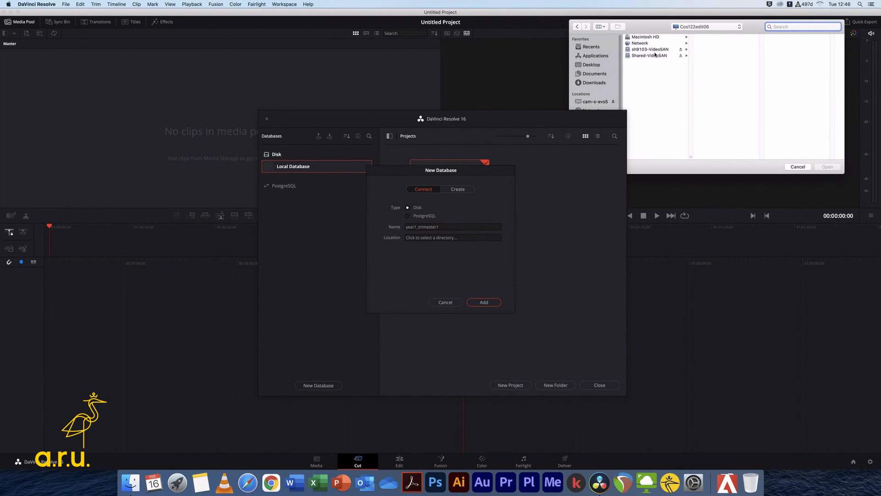
left_click(655, 49)
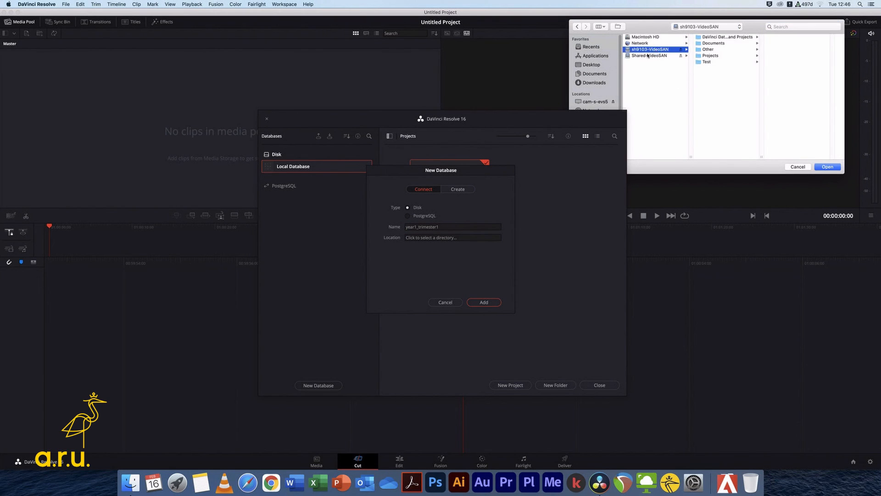
left_click(730, 36)
left_click(776, 37)
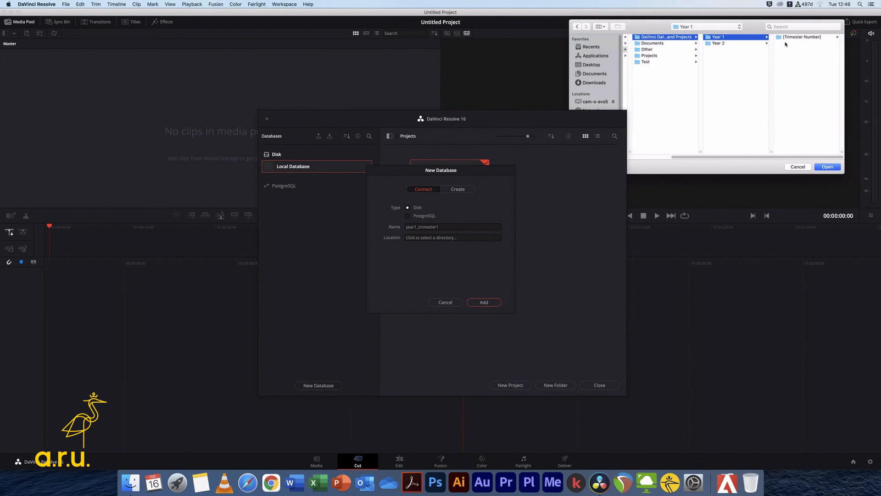
left_click(791, 39)
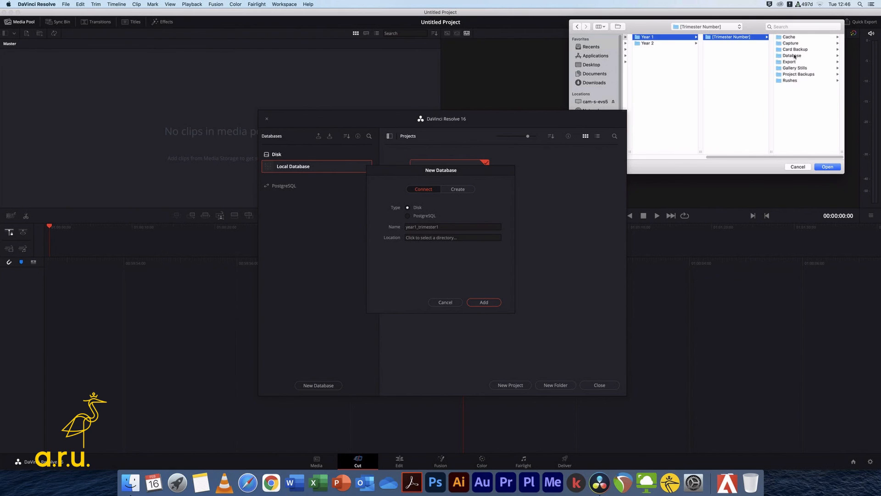
left_click(792, 56)
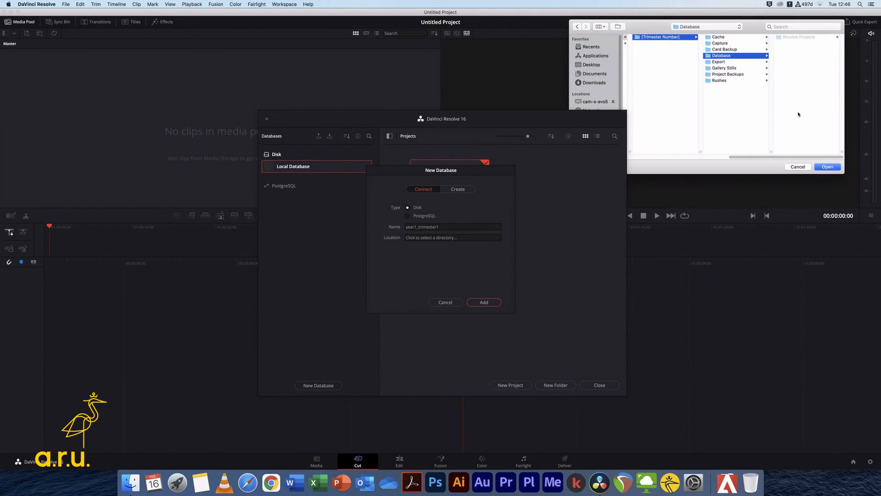
left_click(829, 167)
left_click(486, 302)
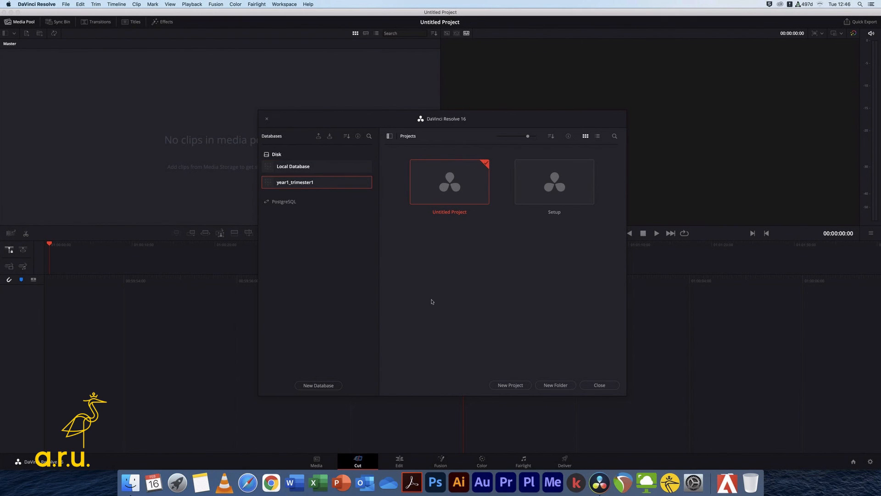
Open the Setup project from the year1_trimester1 database and bring up the system media storage preferences.
double_click(564, 185)
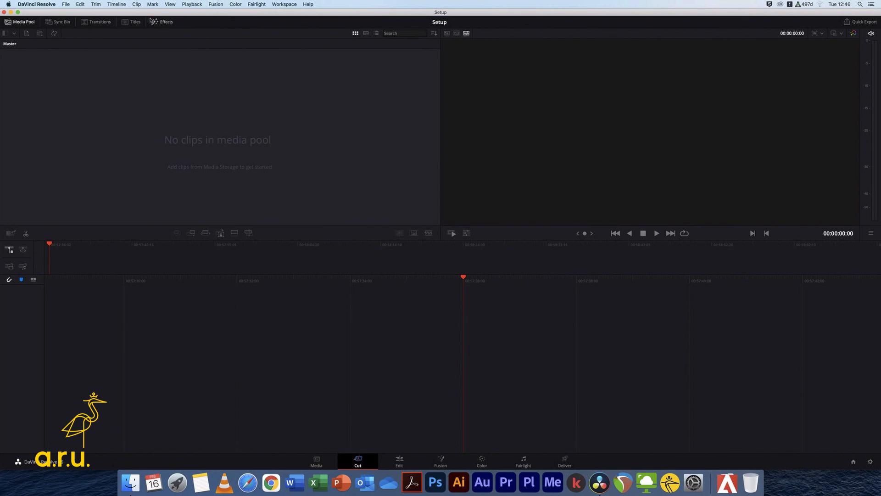
left_click(43, 5)
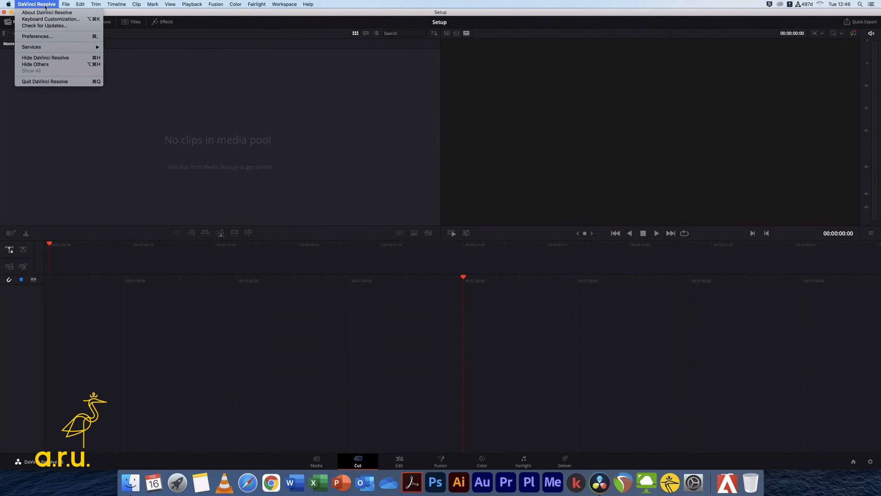
left_click(44, 37)
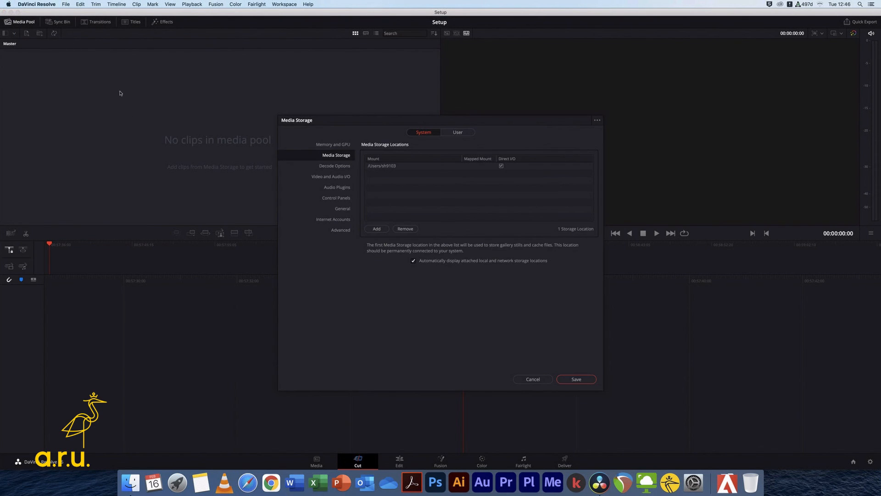
Set Year 1's [Trimester Number] folder, within DaVinci Databases and Projects on the personal VideoSAN, as a media storage location.
left_click(384, 168)
left_click(377, 229)
left_click(426, 145)
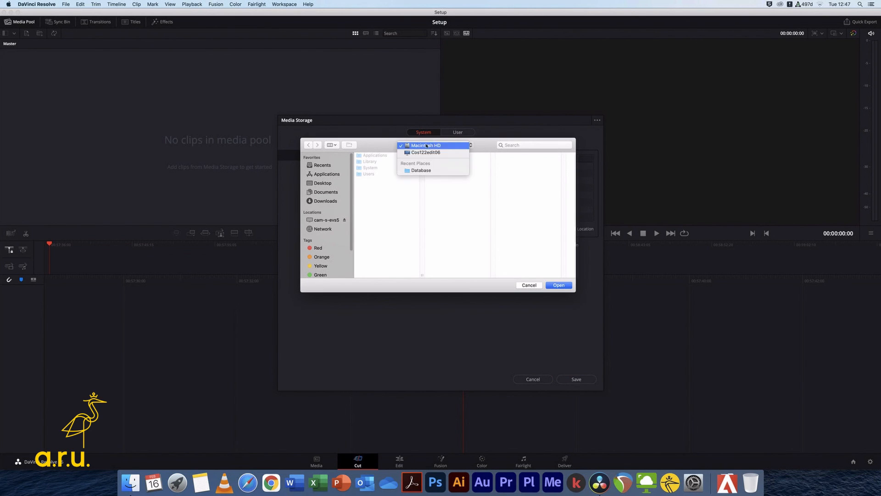
left_click(426, 153)
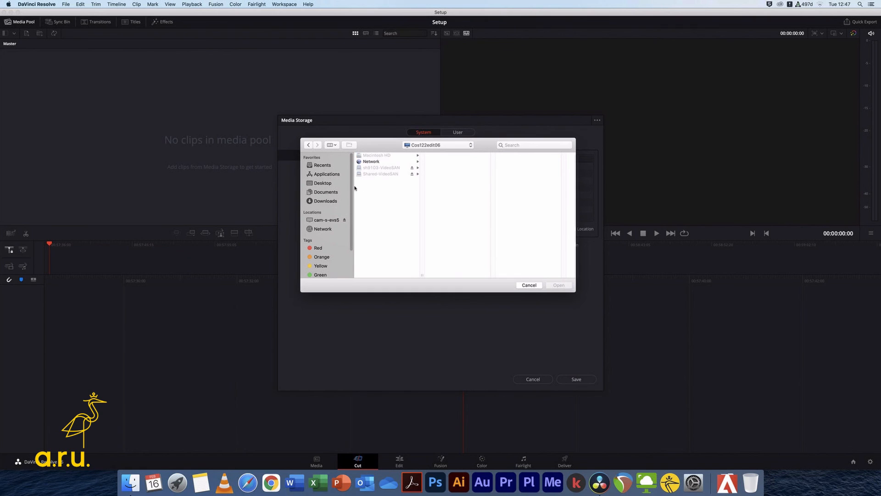
left_click(383, 168)
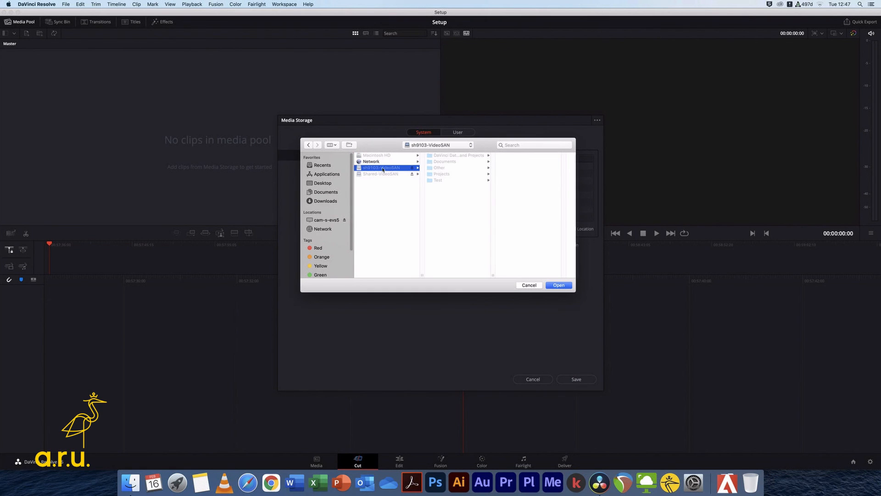
left_click(463, 154)
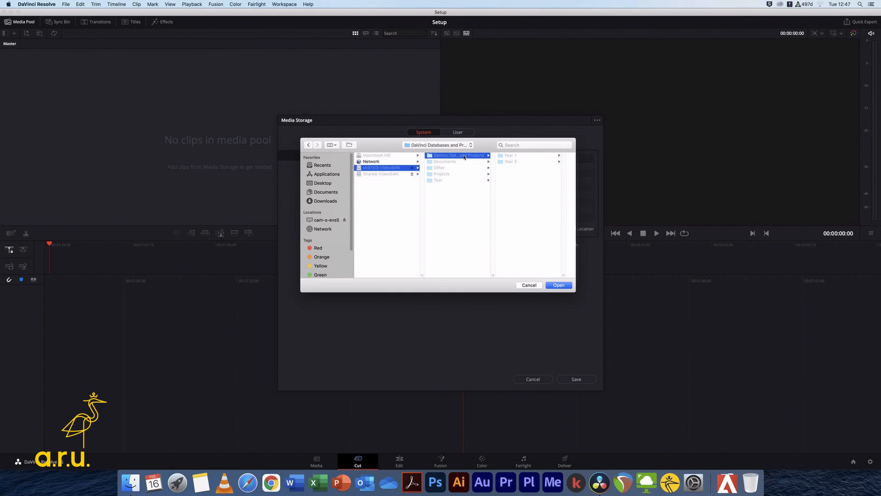
left_click(516, 156)
left_click(495, 156)
left_click(559, 285)
Enable Live Save and Project Backups in the user's project save and load preferences.
left_click(458, 133)
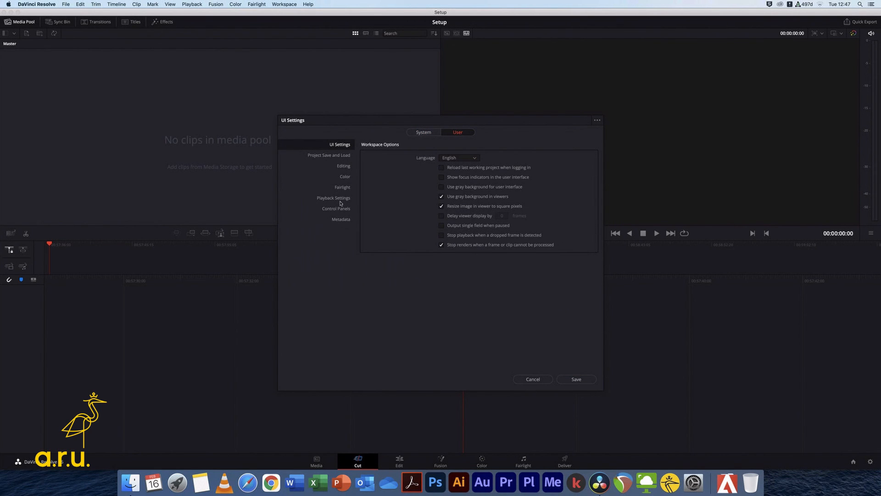
left_click(347, 157)
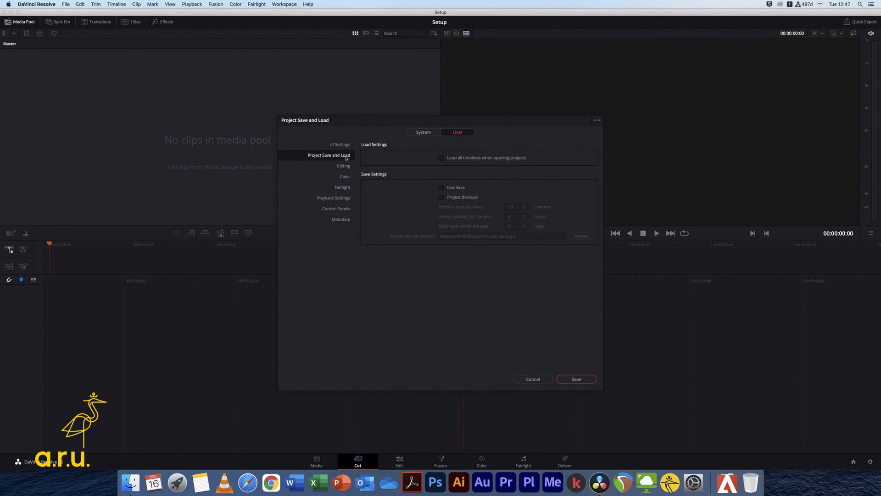
left_click(441, 188)
left_click(442, 197)
Set the project backup location to [Trimester Number]'s Project Backups folder and save the preferences.
left_click(580, 237)
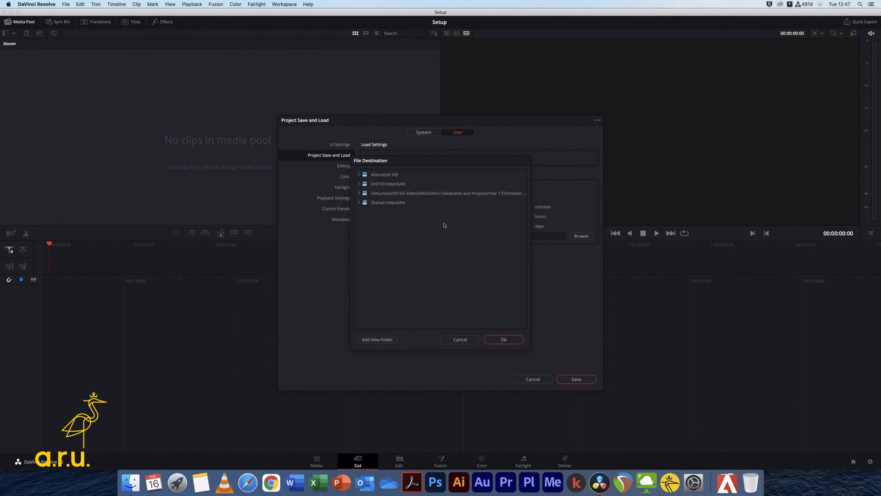
left_click(359, 193)
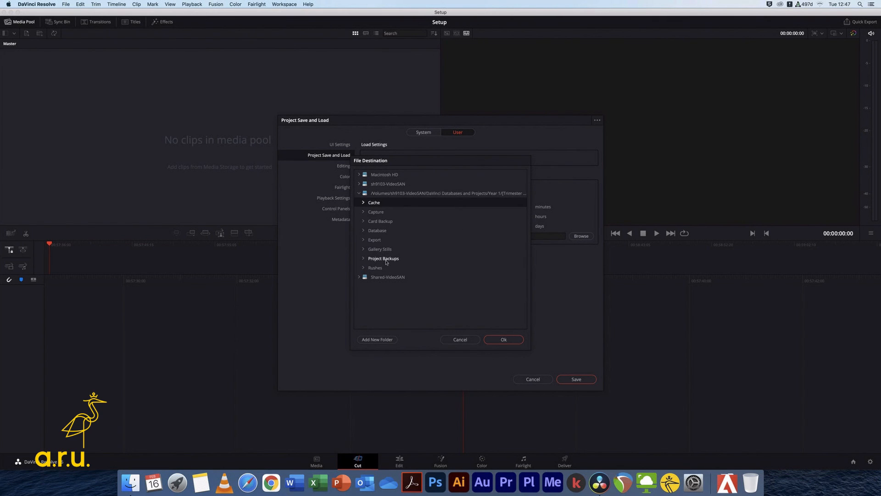
left_click(386, 260)
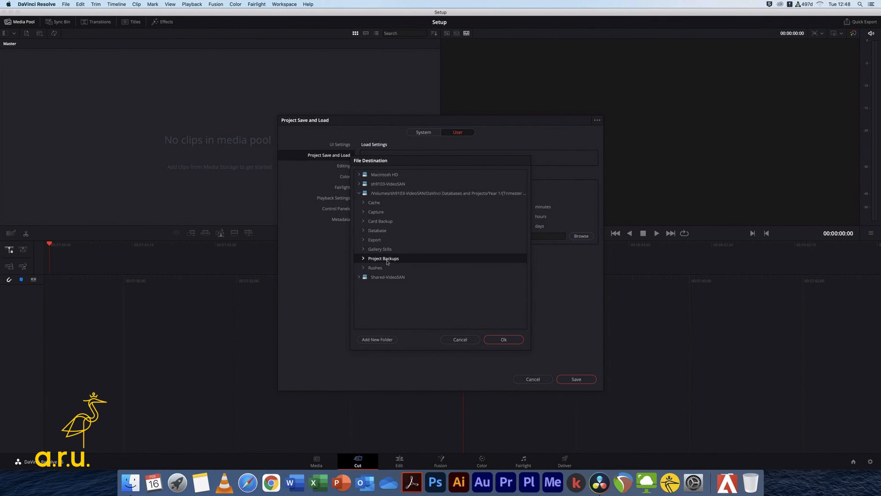
left_click(503, 340)
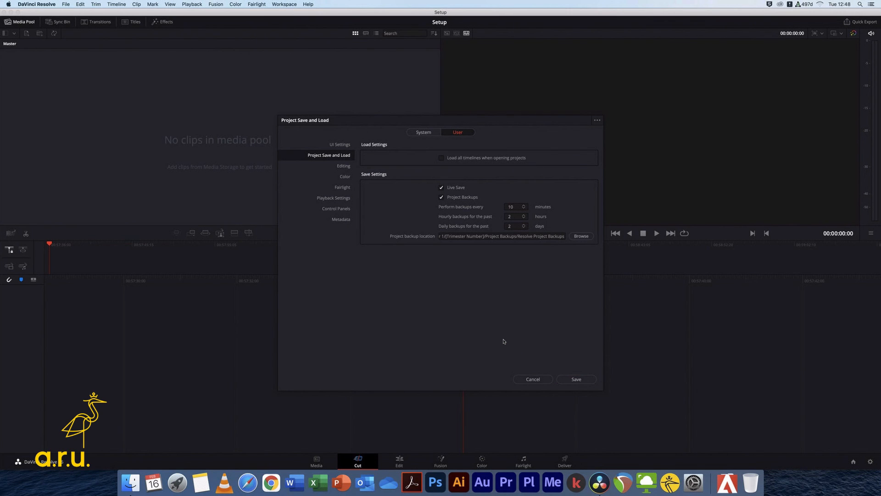
left_click(572, 380)
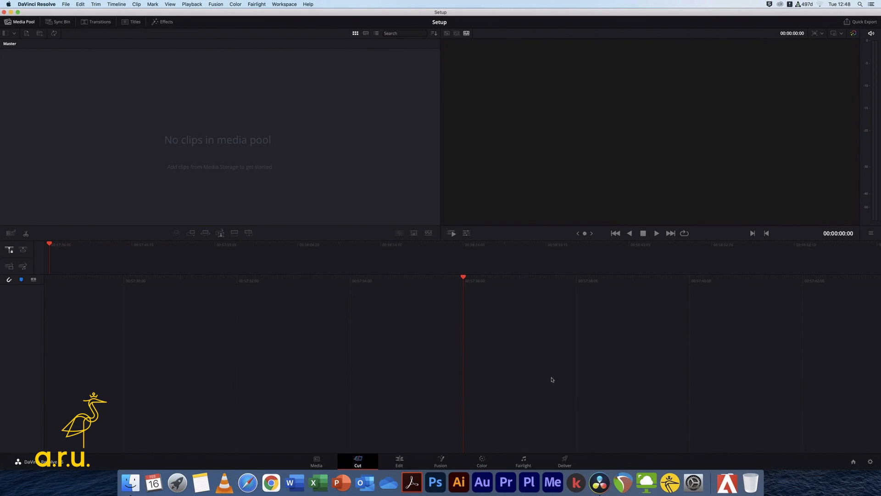
Review the Setup project's Master Settings without changing them, and quit DaVinci Resolve.
left_click(871, 463)
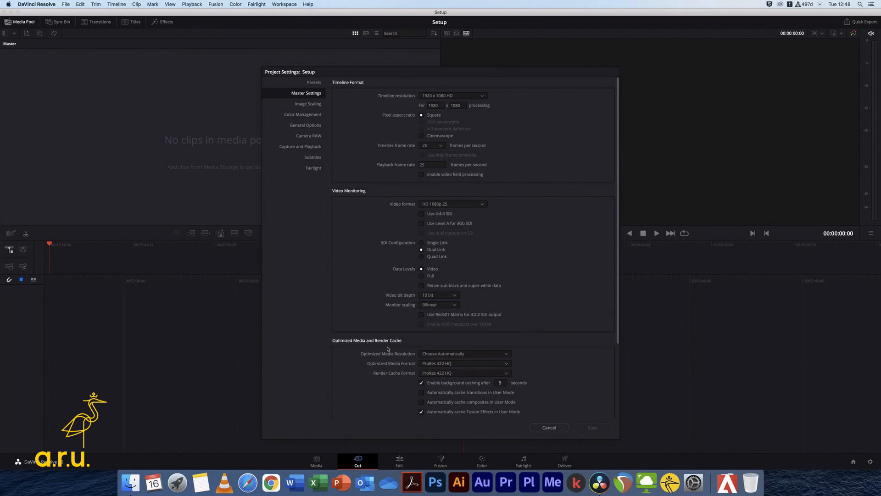
left_click(540, 426)
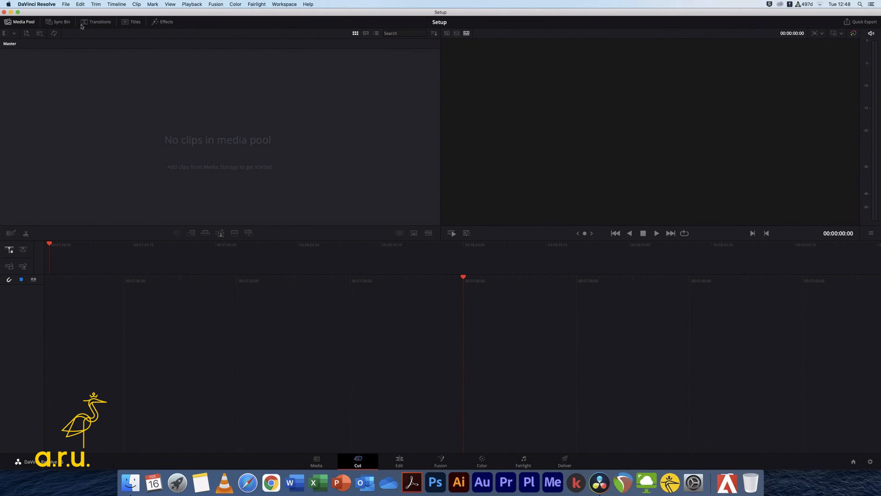
left_click(35, 4)
left_click(33, 81)
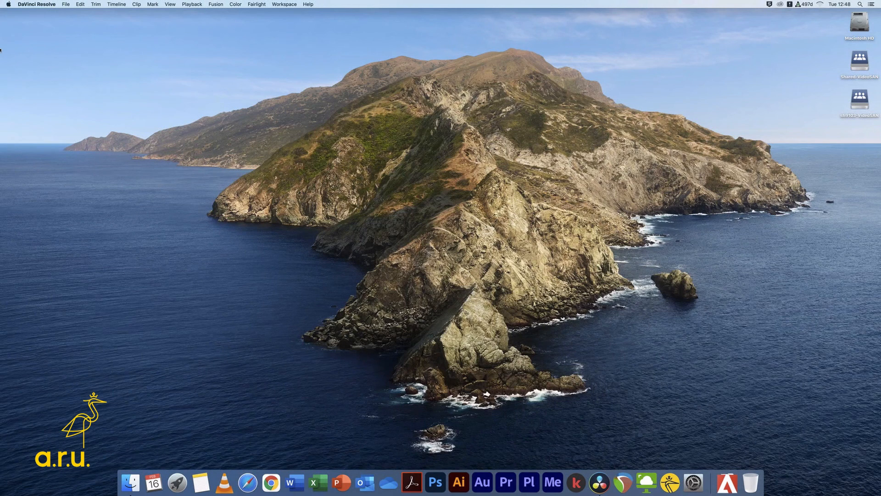